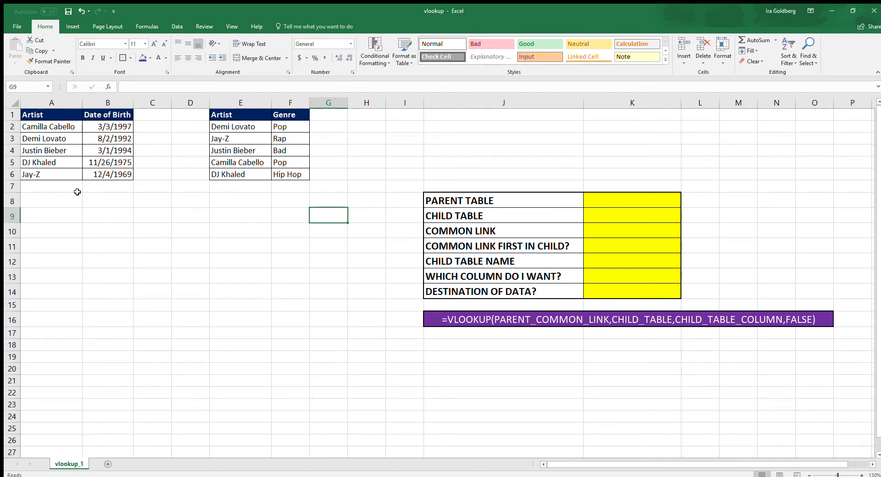
Copy the genres of Demi Lovato and Jay-Z from the genre table into C3 and C6 beside the matching artists.
{"action": "left_click_drag", "start_coordinate": [67, 128], "coordinate": [110, 174]}
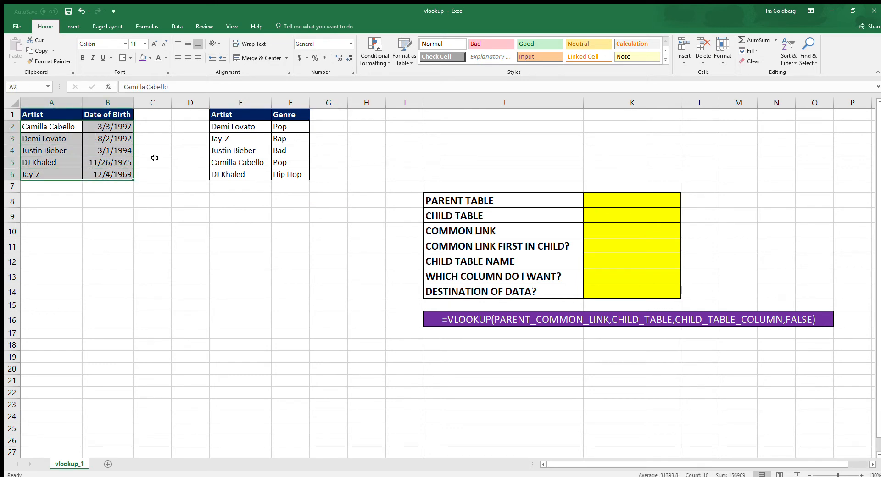
{"action": "left_click_drag", "start_coordinate": [239, 128], "coordinate": [237, 174]}
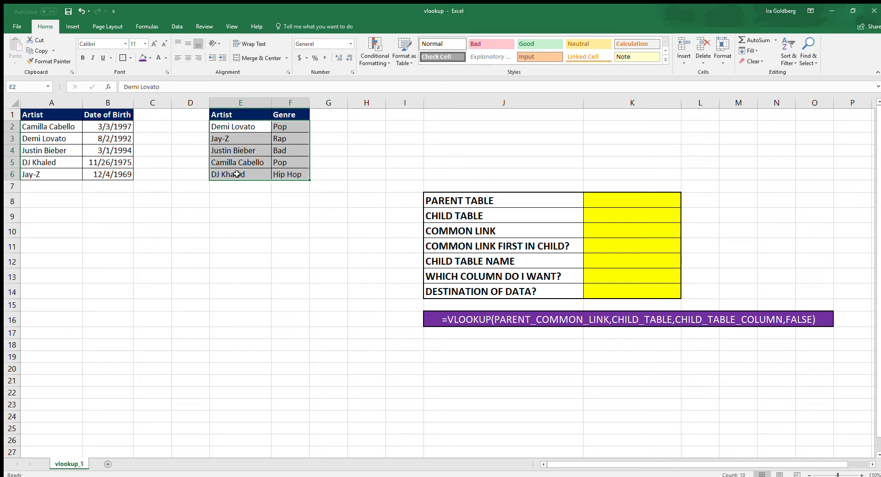
{"action": "left_click", "coordinate": [279, 123]}
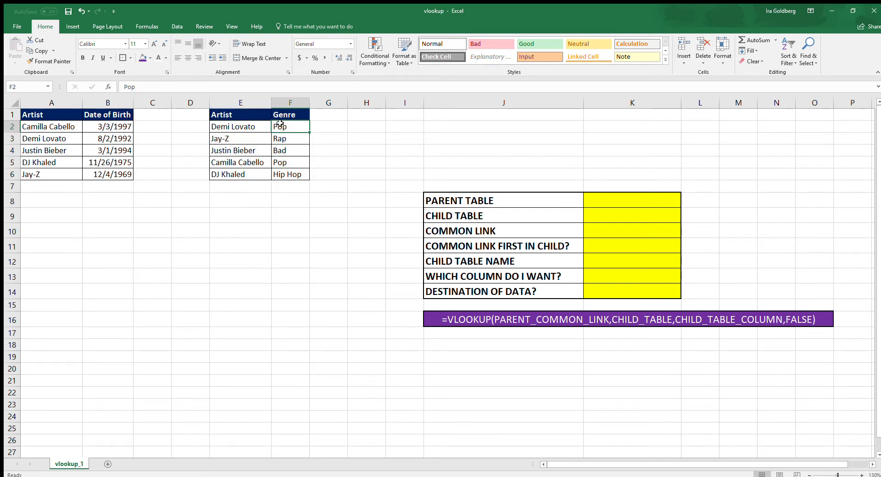
{"action": "key", "text": "ctrl+c"}
{"action": "left_click", "coordinate": [160, 139]}
{"action": "key", "text": "ctrl+v"}
{"action": "left_click", "coordinate": [282, 139]}
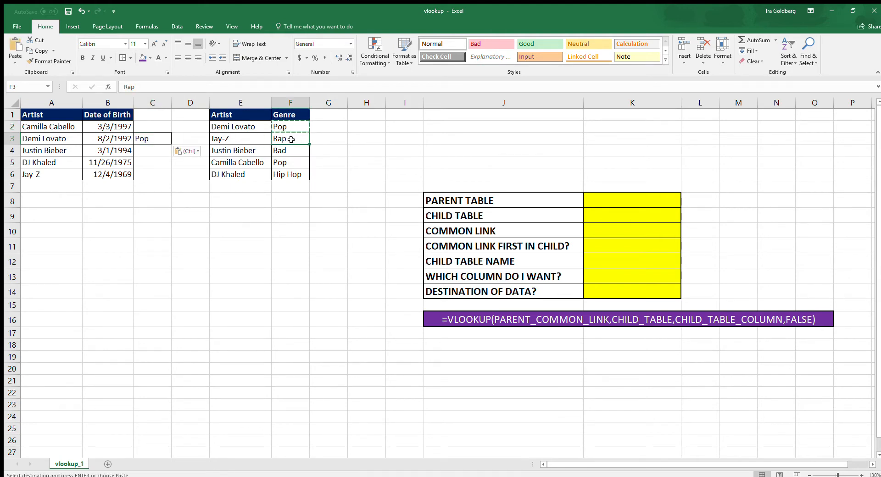
{"action": "key", "text": "ctrl+c"}
{"action": "left_click", "coordinate": [153, 174]}
{"action": "key", "text": "ctrl+v"}
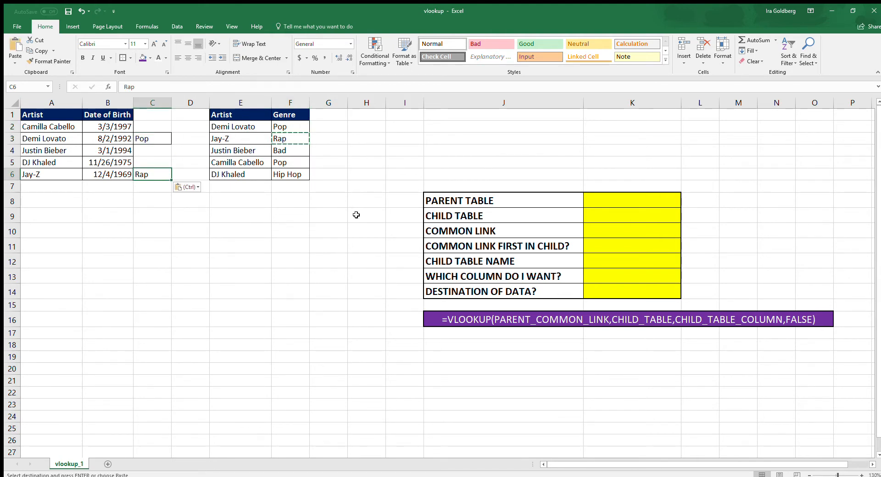
Undo both pasted genres in column C and clear the copy selection.
{"action": "key", "text": "ctrl+z"}
{"action": "key", "text": "ctrl+z"}
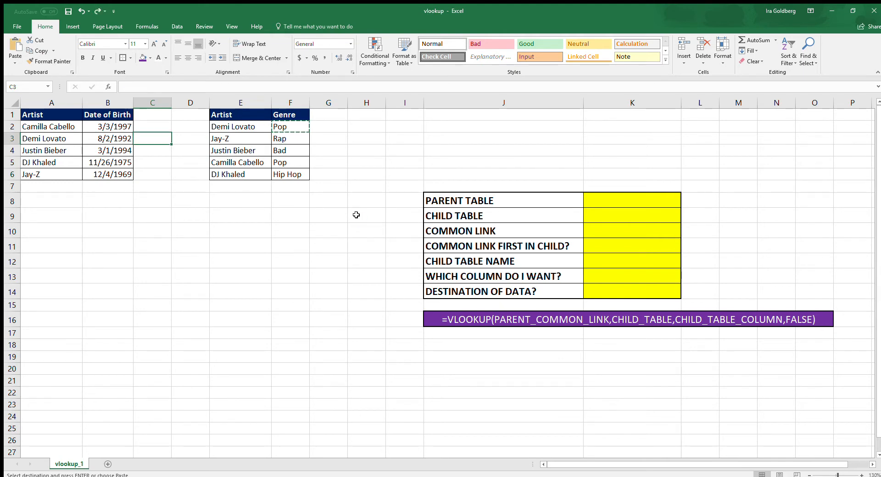
{"action": "key", "text": "Escape"}
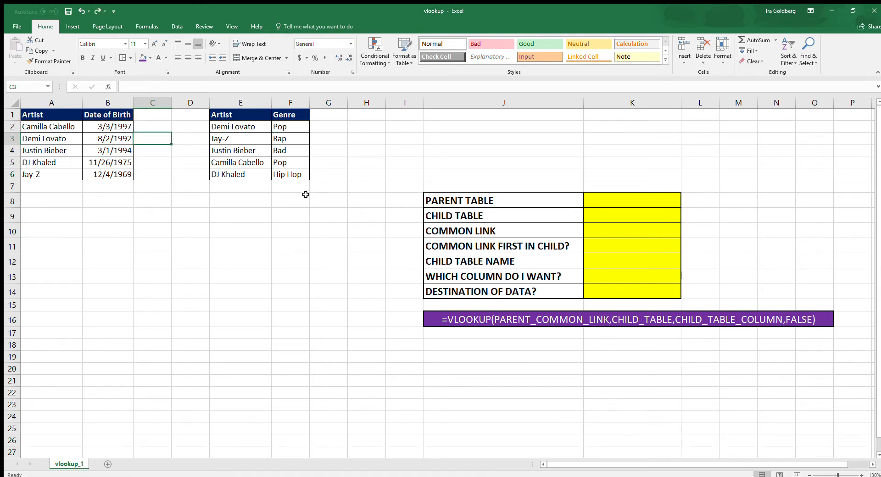
Examine the date-of-birth table A2:B6 and the genre table E2:F6 to decide which is parent and which is child.
{"action": "left_click", "coordinate": [267, 160]}
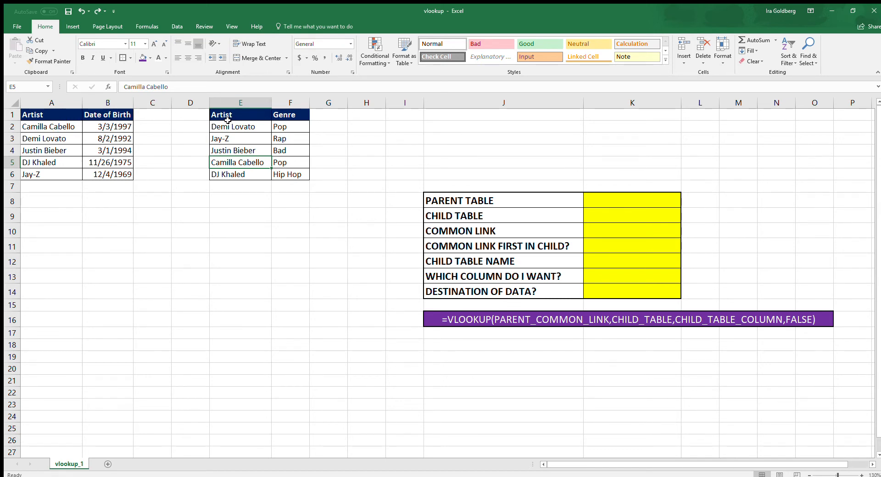
{"action": "left_click_drag", "start_coordinate": [227, 122], "coordinate": [292, 174]}
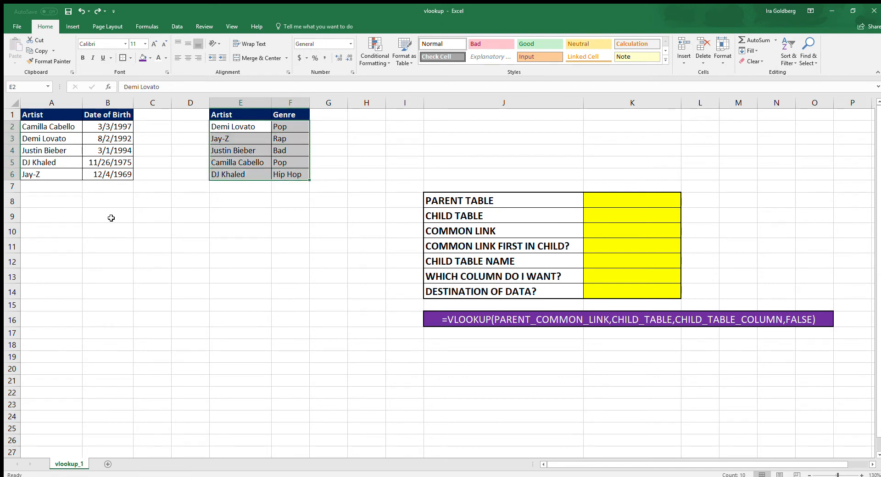
{"action": "left_click", "coordinate": [111, 218]}
{"action": "left_click_drag", "start_coordinate": [45, 127], "coordinate": [110, 171]}
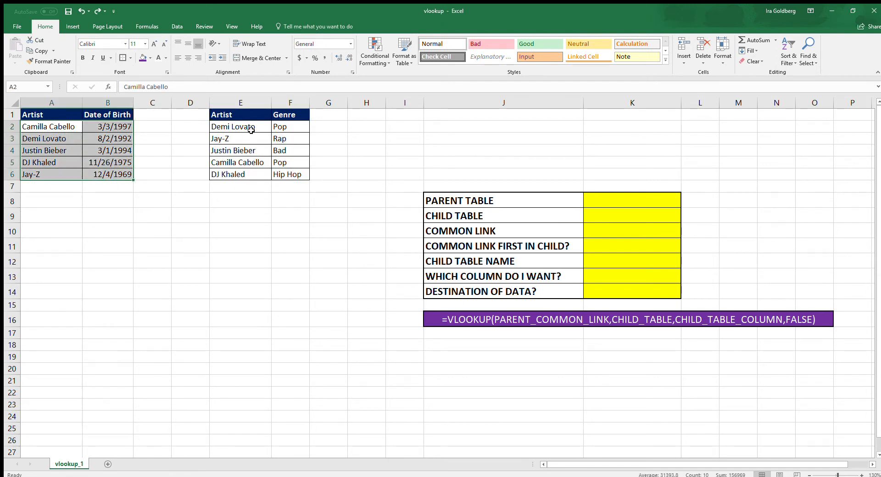
{"action": "left_click_drag", "start_coordinate": [242, 125], "coordinate": [288, 174]}
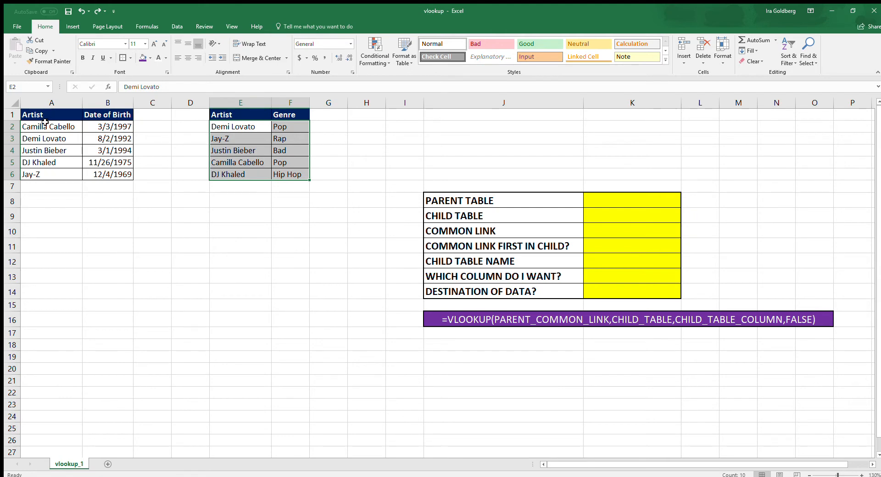
{"action": "left_click_drag", "start_coordinate": [43, 126], "coordinate": [123, 173]}
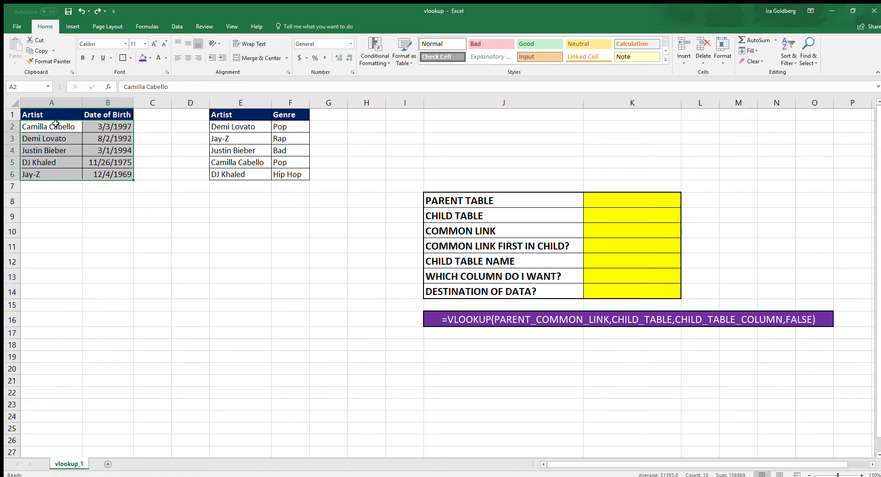
{"action": "left_click_drag", "start_coordinate": [60, 125], "coordinate": [127, 170]}
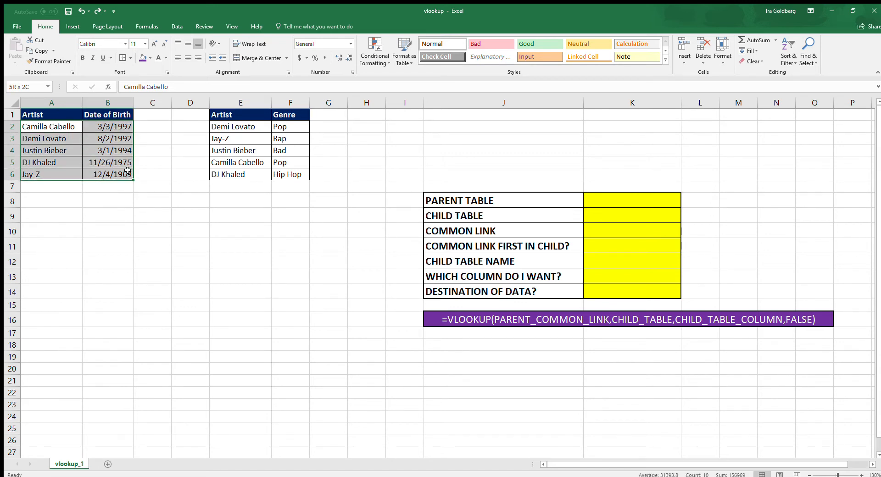
{"action": "left_click", "coordinate": [159, 125]}
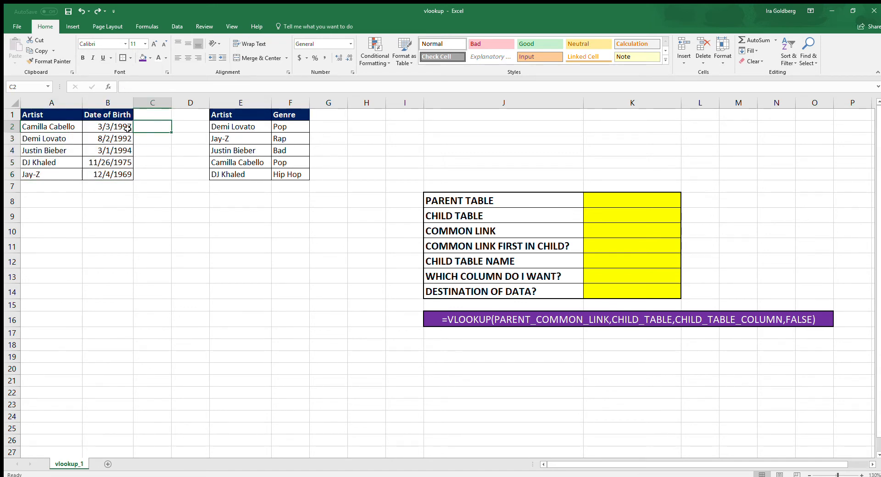
Fill in LEFT as the parent table in K8 and RIGHT as the child table in K9.
{"action": "left_click", "coordinate": [620, 199]}
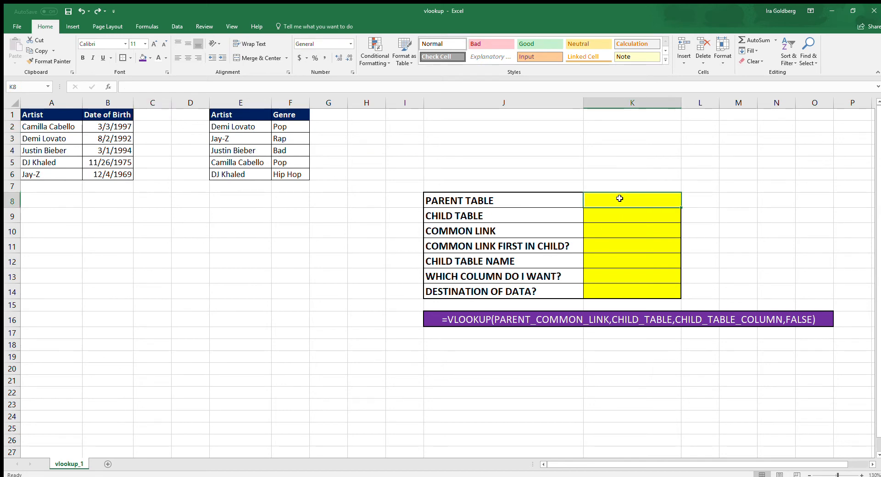
{"action": "type", "text": "LEFT"}
{"action": "key", "text": "Return"}
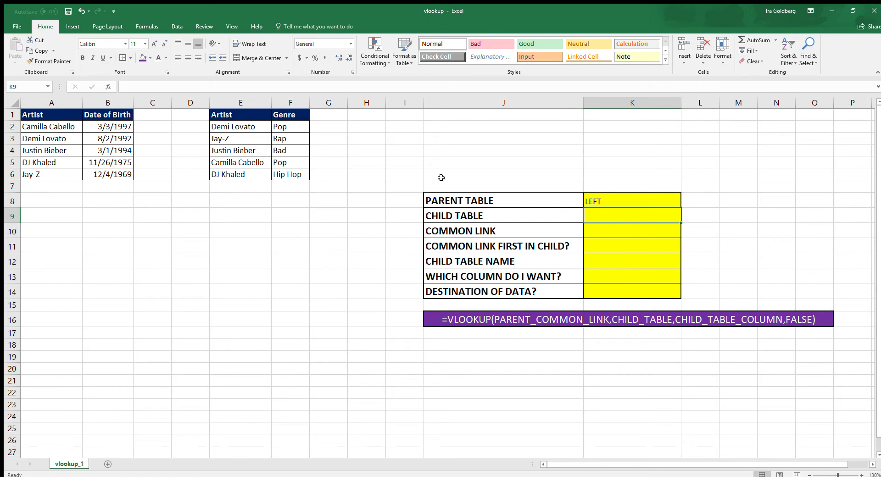
{"action": "type", "text": "RIGHT"}
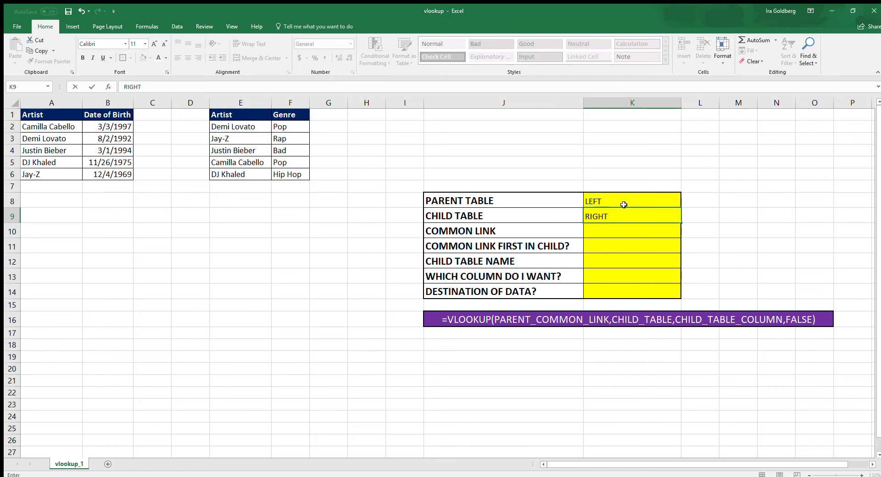
{"action": "key", "text": "Return"}
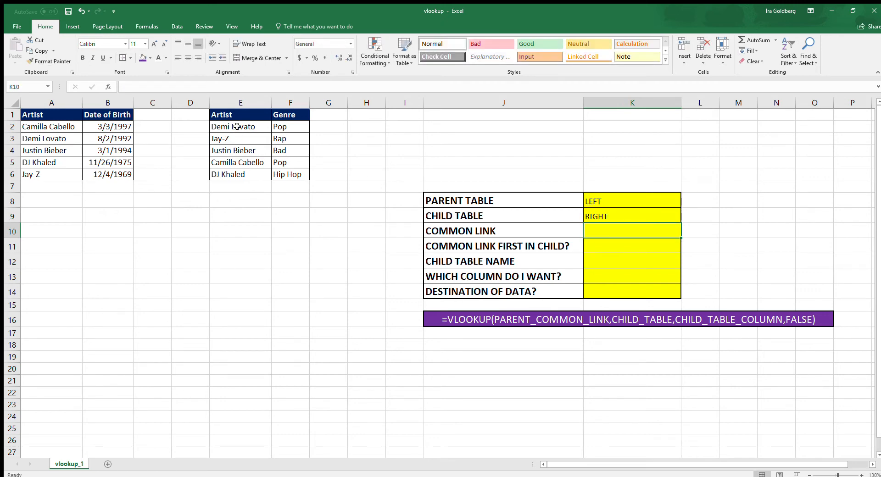
Compare the artist names in A2:A6 and E2:E6 to identify the link between the two tables.
{"action": "left_click_drag", "start_coordinate": [63, 126], "coordinate": [57, 173]}
{"action": "left_click_drag", "start_coordinate": [231, 126], "coordinate": [234, 178]}
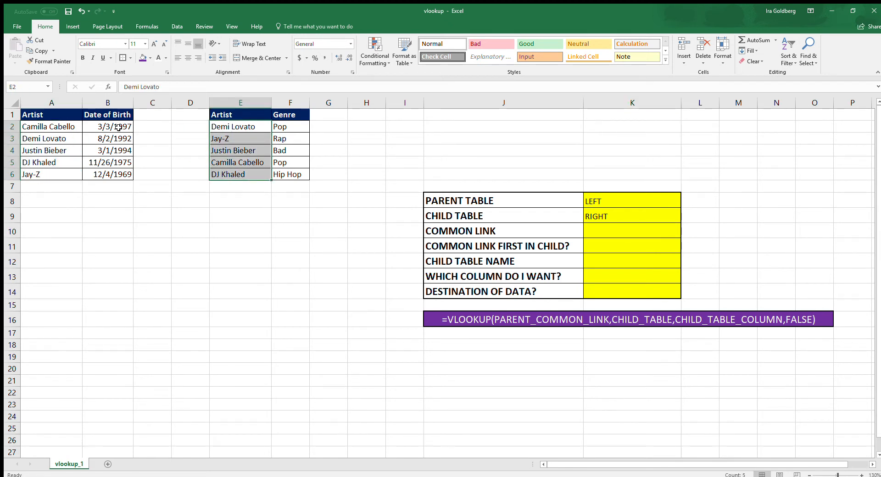
{"action": "left_click_drag", "start_coordinate": [53, 129], "coordinate": [53, 170]}
{"action": "left_click", "coordinate": [59, 138]}
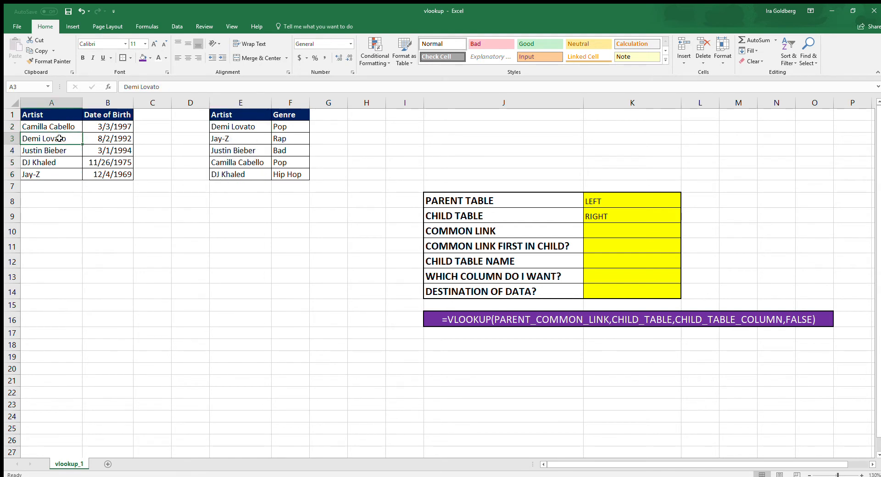
{"action": "left_click", "coordinate": [253, 125]}
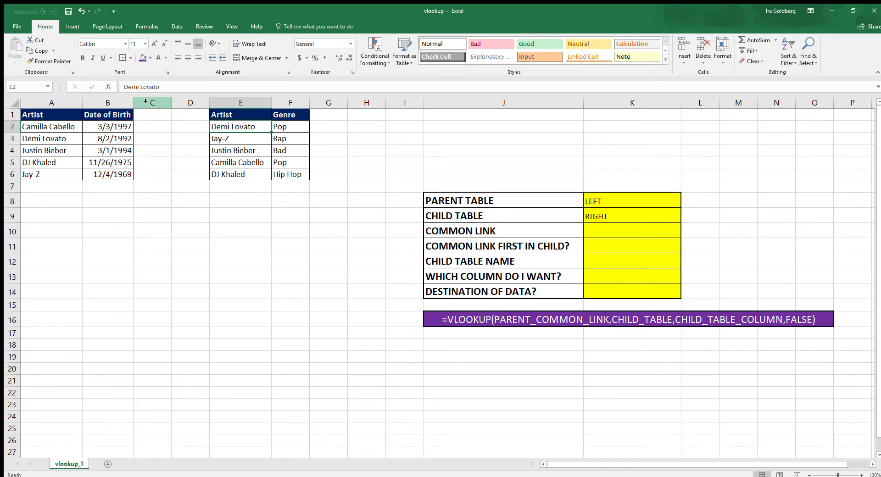
Hide column E to compare the genres with the dates of birth, and unhide the column again.
{"action": "left_click", "coordinate": [263, 99]}
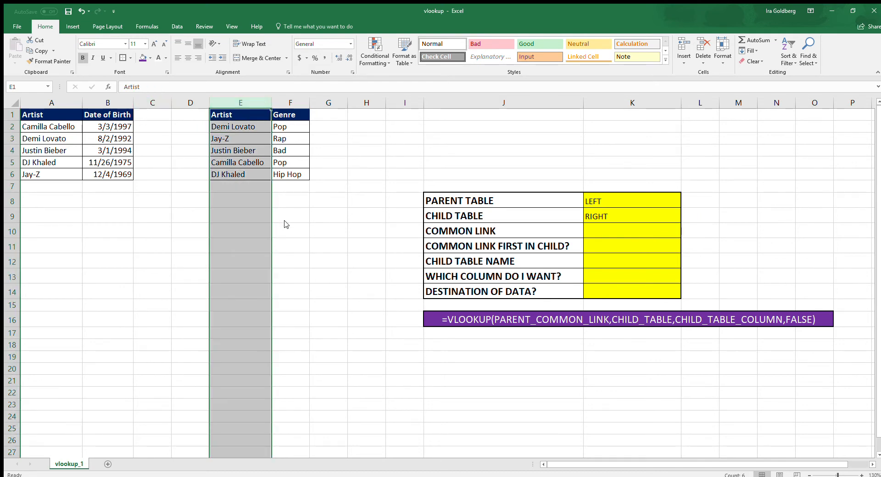
{"action": "key", "text": "ctrl+0"}
{"action": "left_click_drag", "start_coordinate": [228, 114], "coordinate": [234, 174]}
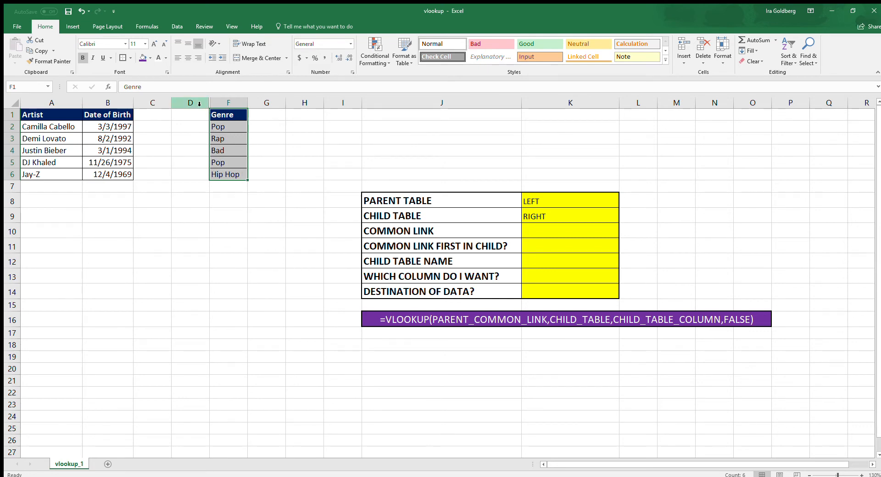
{"action": "left_click_drag", "start_coordinate": [199, 104], "coordinate": [232, 174]}
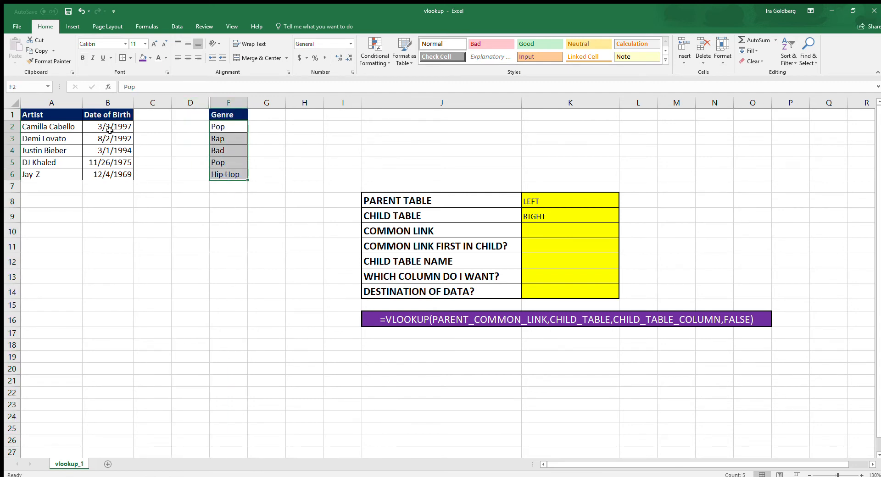
{"action": "left_click_drag", "start_coordinate": [110, 131], "coordinate": [114, 175]}
{"action": "left_click_drag", "start_coordinate": [190, 103], "coordinate": [228, 104]}
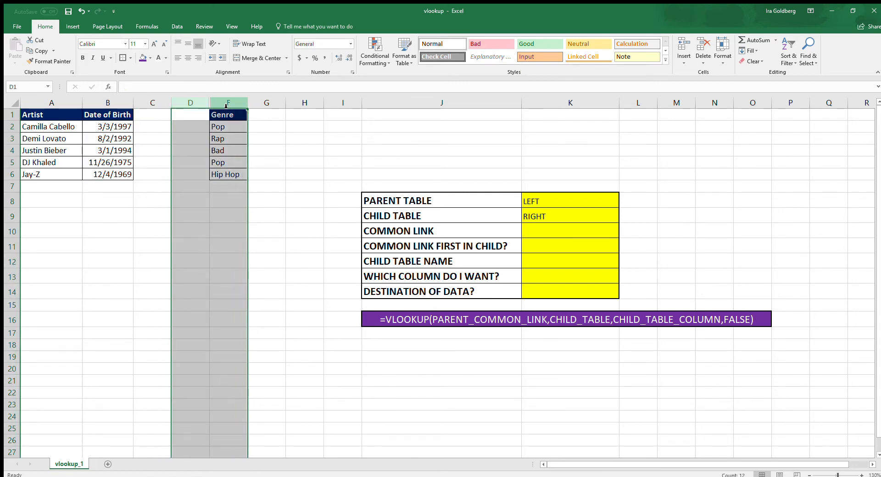
{"action": "left_click", "coordinate": [231, 124]}
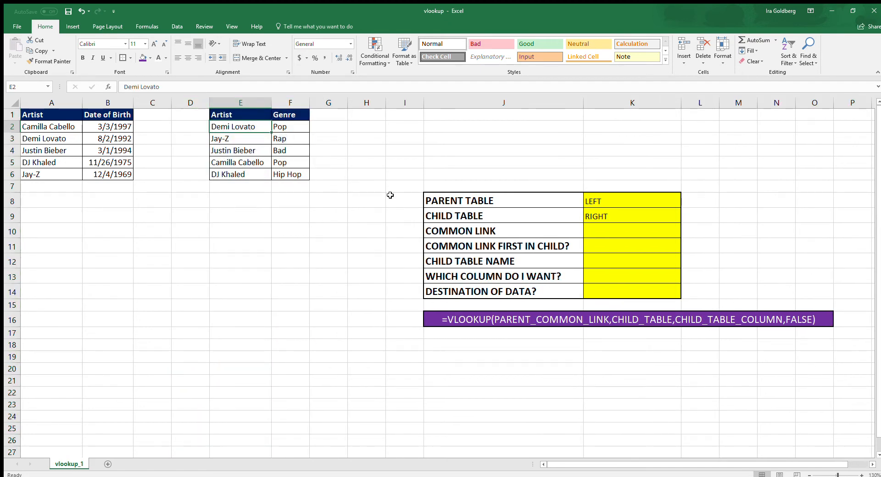
Enter Artist as the common link in K10.
{"action": "left_click", "coordinate": [596, 235]}
{"action": "type", "text": "Artist"}
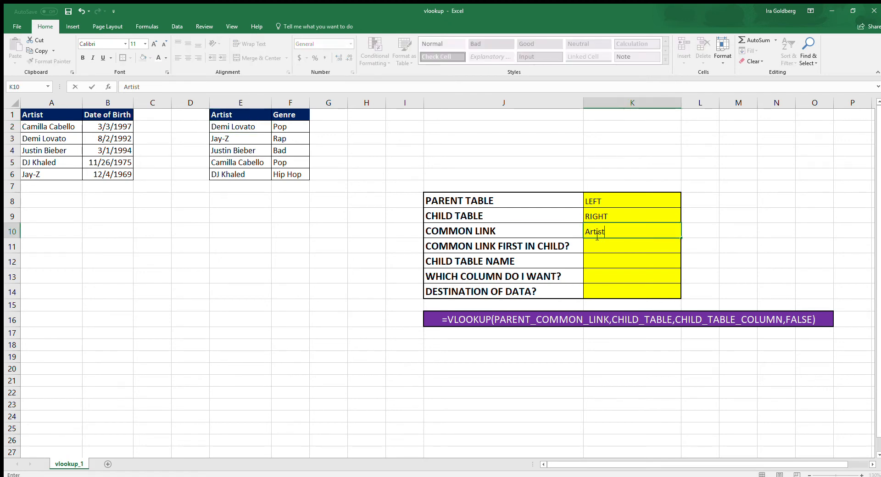
{"action": "key", "text": "Return"}
Rename the header in E1 to Carrots and the one in A1 to Pickles, and compare the names beneath them.
{"action": "left_click", "coordinate": [55, 116]}
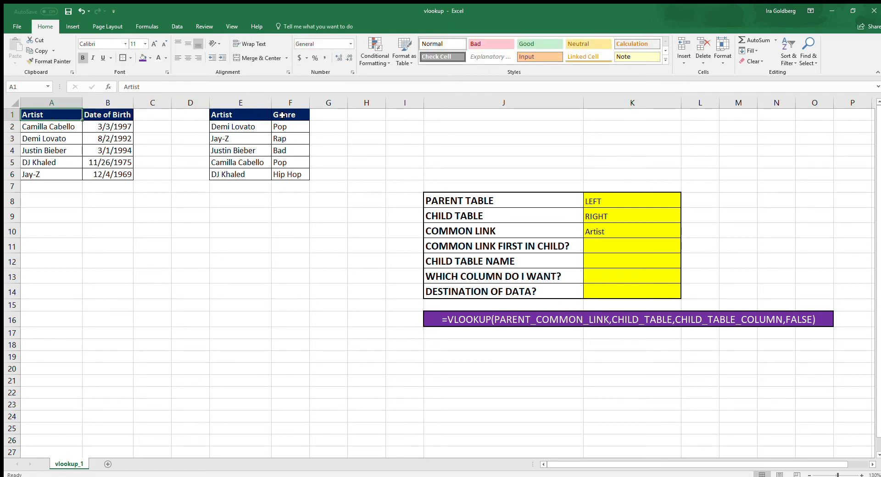
{"action": "left_click", "coordinate": [247, 119]}
{"action": "type", "text": "Carrots"}
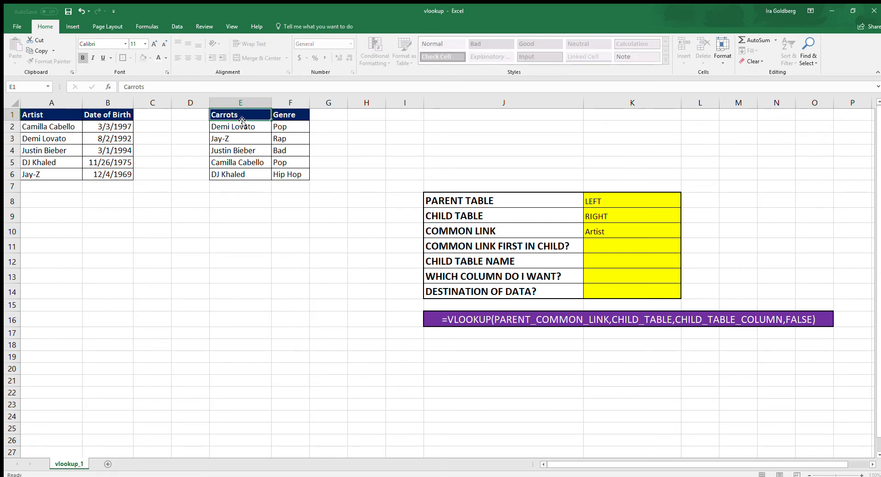
{"action": "left_click", "coordinate": [49, 118]}
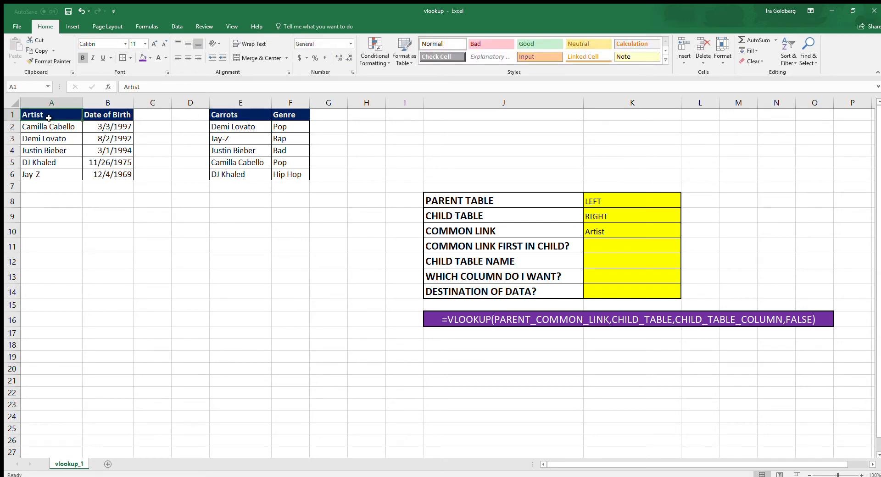
{"action": "type", "text": "Pickles"}
{"action": "key", "text": "Return"}
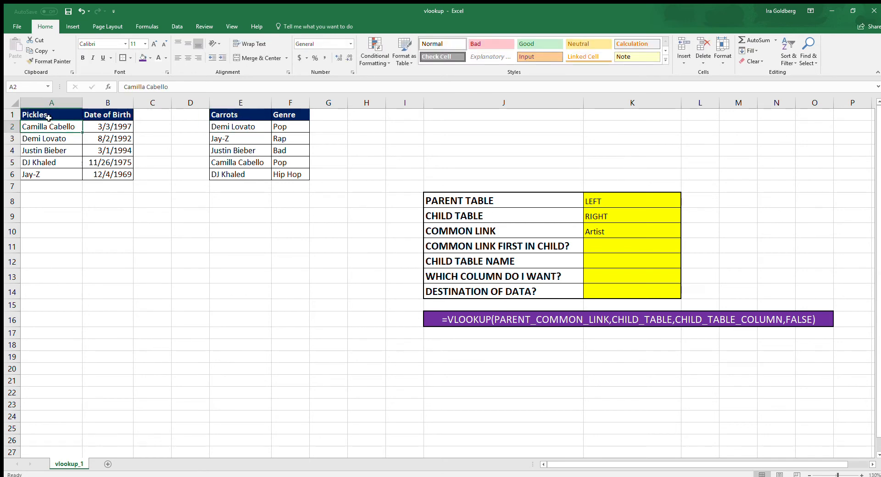
{"action": "left_click_drag", "start_coordinate": [53, 126], "coordinate": [58, 181]}
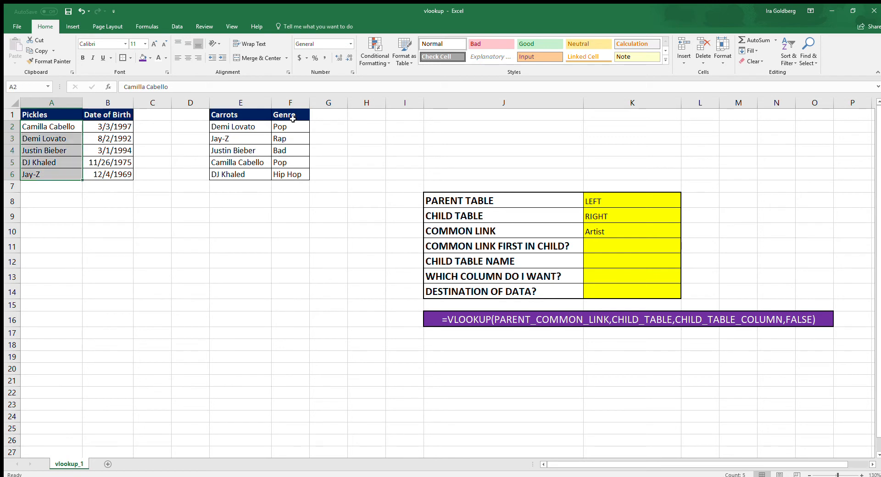
{"action": "left_click_drag", "start_coordinate": [252, 126], "coordinate": [257, 170]}
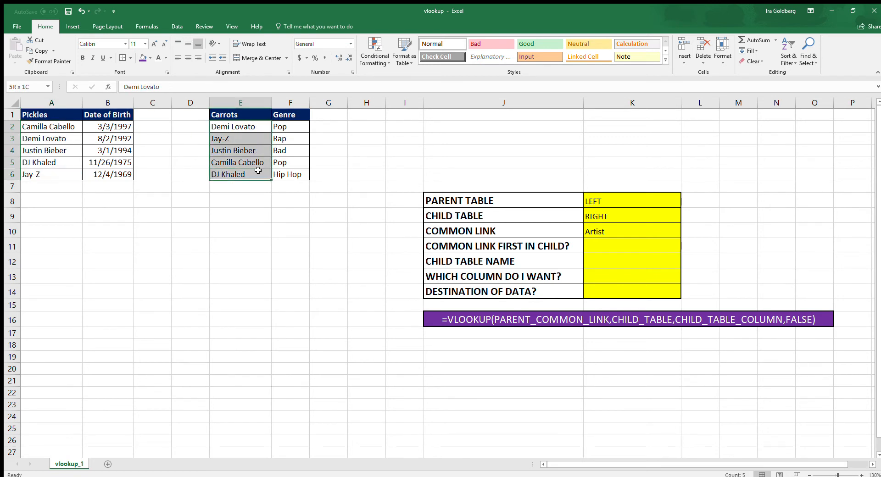
Rename the headers in A1 and E1 to Artists, and compare the artist names beneath them across the two tables.
{"action": "left_click", "coordinate": [67, 117]}
{"action": "type", "text": "Art"}
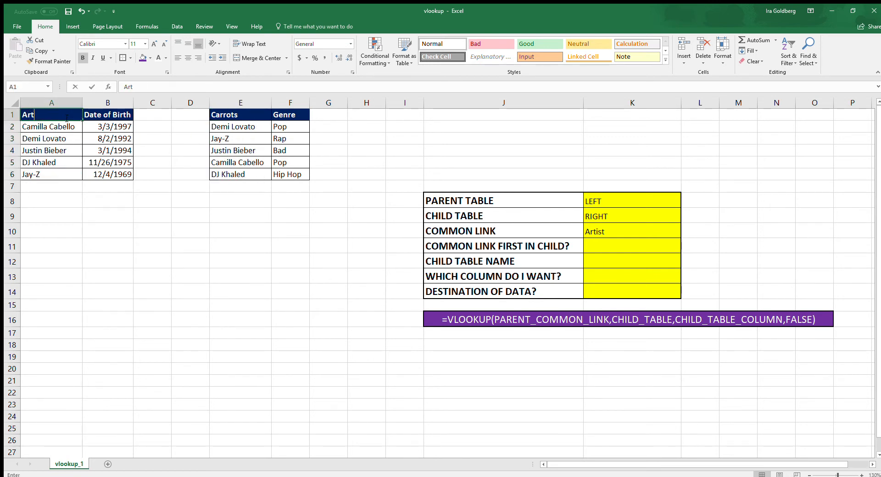
{"action": "type", "text": "ists"}
{"action": "key", "text": "Return"}
{"action": "left_click", "coordinate": [242, 116]}
{"action": "type", "text": "Art"}
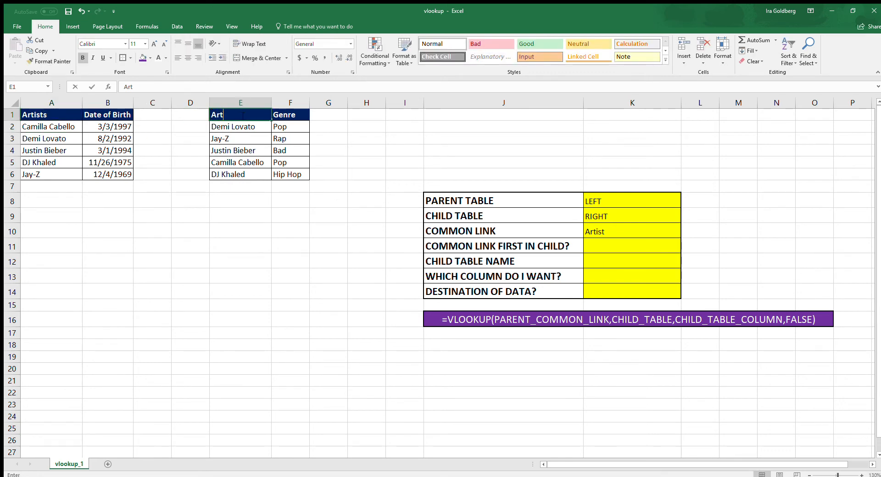
{"action": "type", "text": "ists"}
{"action": "key", "text": "Return"}
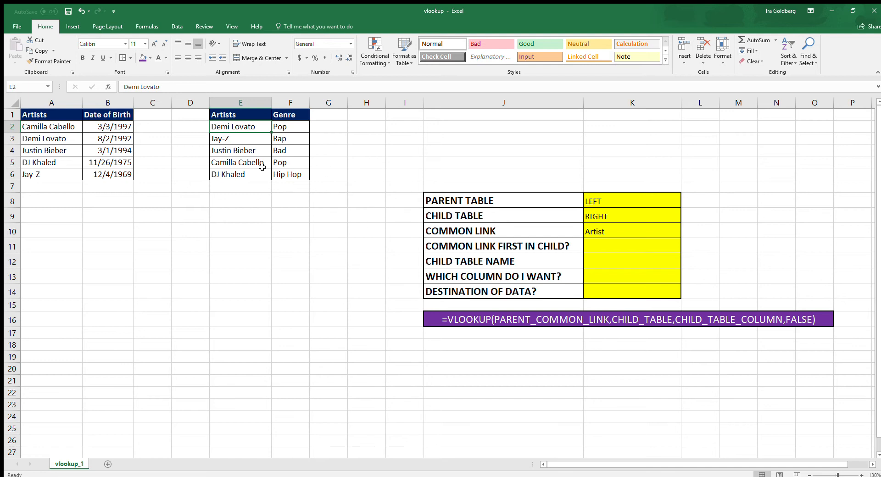
{"action": "left_click_drag", "start_coordinate": [239, 129], "coordinate": [246, 172]}
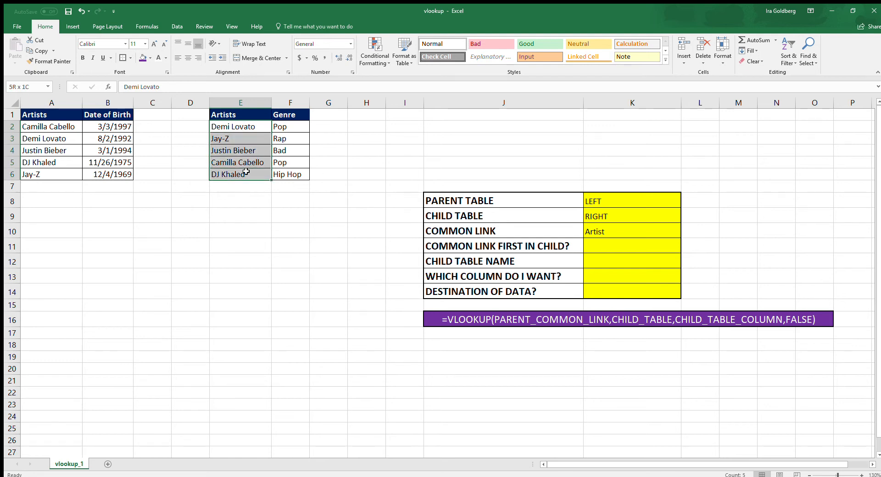
{"action": "left_click_drag", "start_coordinate": [52, 127], "coordinate": [55, 175]}
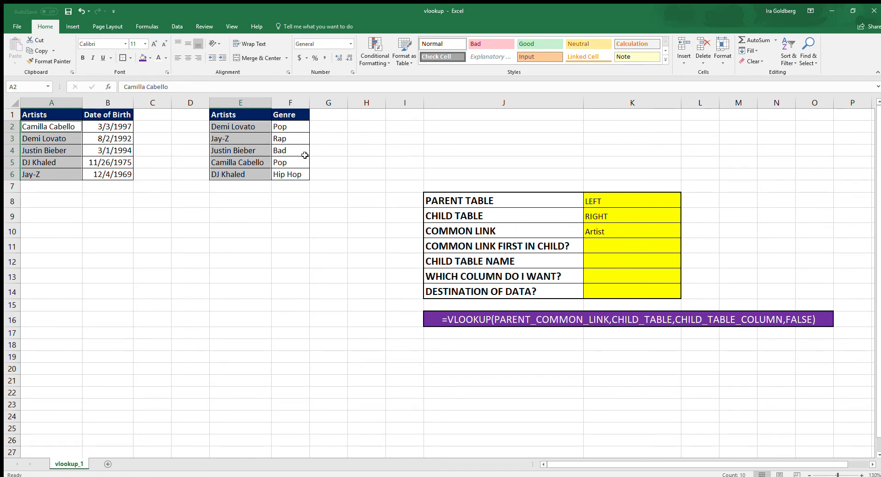
{"action": "left_click_drag", "start_coordinate": [258, 128], "coordinate": [295, 175]}
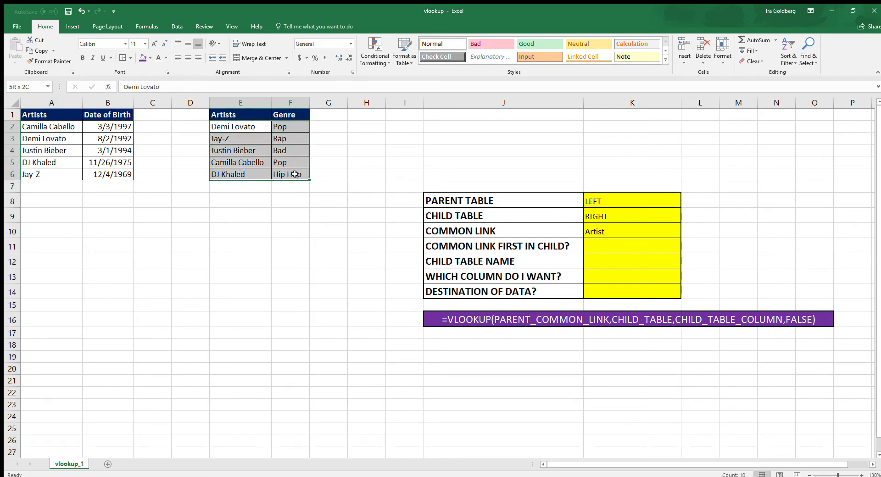
{"action": "left_click_drag", "start_coordinate": [55, 125], "coordinate": [73, 176]}
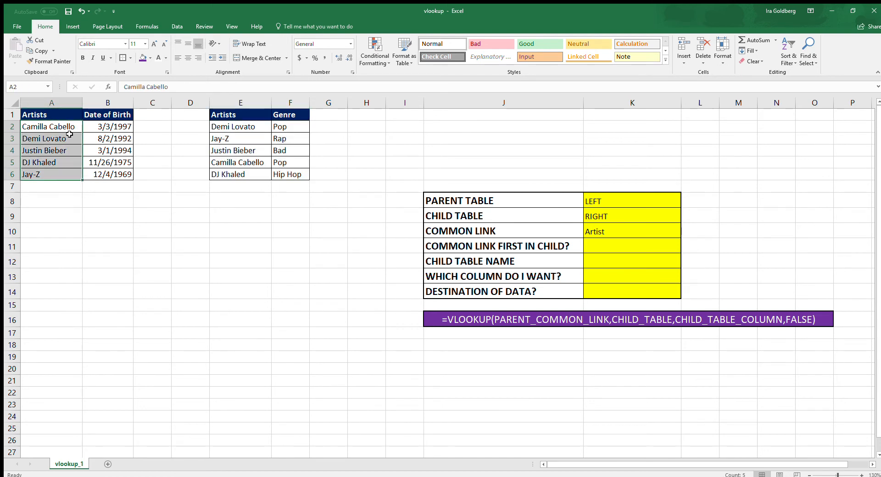
Move the parent table's artist column from A1:A6 to C1, and move it back to A1.
{"action": "left_click", "coordinate": [60, 112]}
{"action": "left_click_drag", "start_coordinate": [60, 111], "coordinate": [61, 175]}
{"action": "key", "text": "ctrl+x"}
{"action": "left_click", "coordinate": [155, 117]}
{"action": "key", "text": "ctrl+v"}
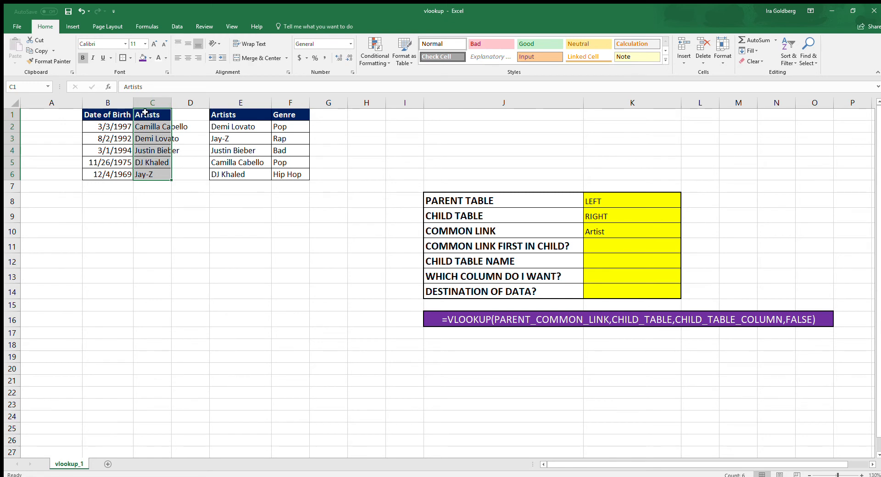
{"action": "key", "text": "ctrl+x"}
{"action": "left_click", "coordinate": [62, 114]}
{"action": "key", "text": "ctrl+v"}
{"action": "left_click", "coordinate": [167, 147]}
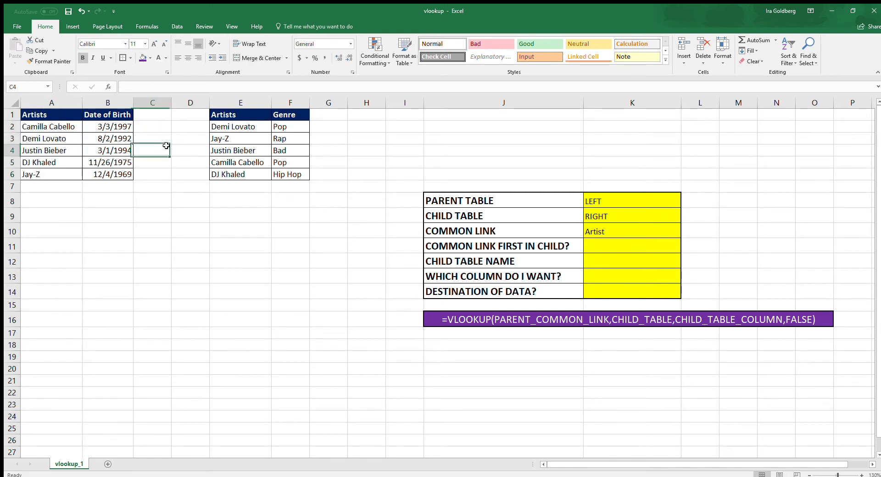
Move the child table's artist column from E1:E6 to G1, after the genres, and move it back to E1.
{"action": "left_click_drag", "start_coordinate": [238, 120], "coordinate": [282, 175]}
{"action": "key", "text": "ctrl+x"}
{"action": "left_click", "coordinate": [319, 113]}
{"action": "key", "text": "ctrl+v"}
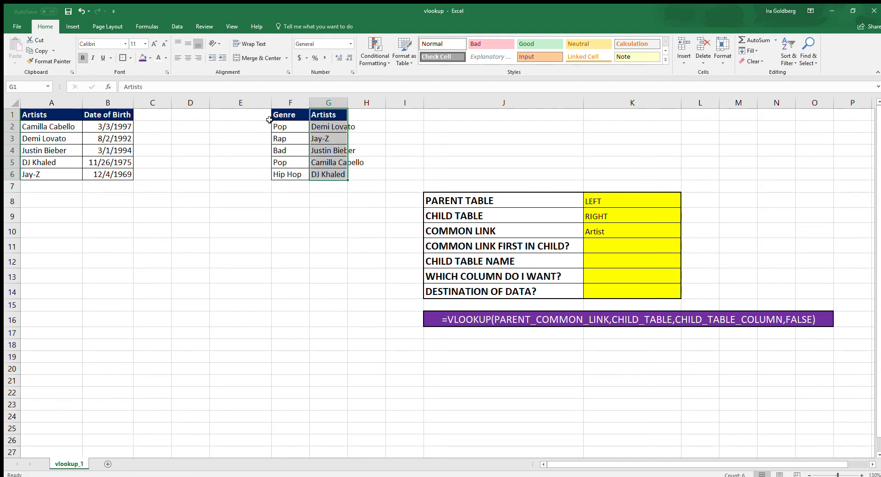
{"action": "key", "text": "ctrl+x"}
{"action": "left_click", "coordinate": [252, 117]}
{"action": "key", "text": "ctrl+v"}
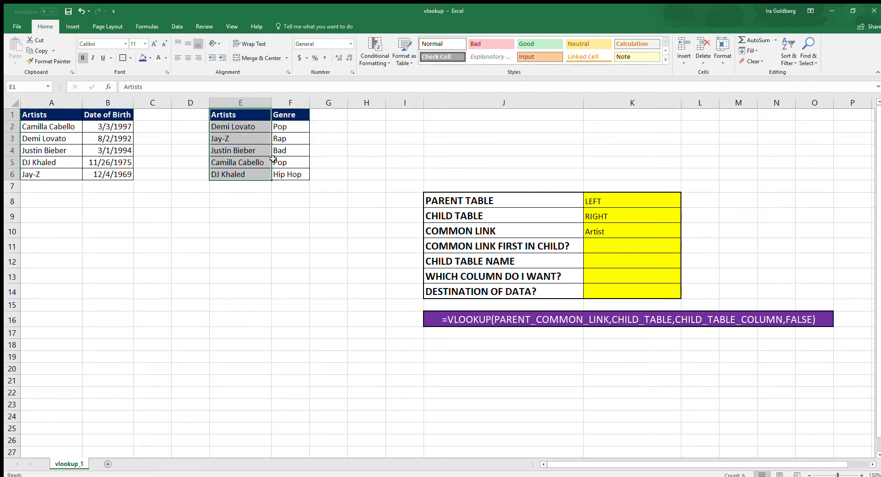
{"action": "left_click", "coordinate": [253, 131]}
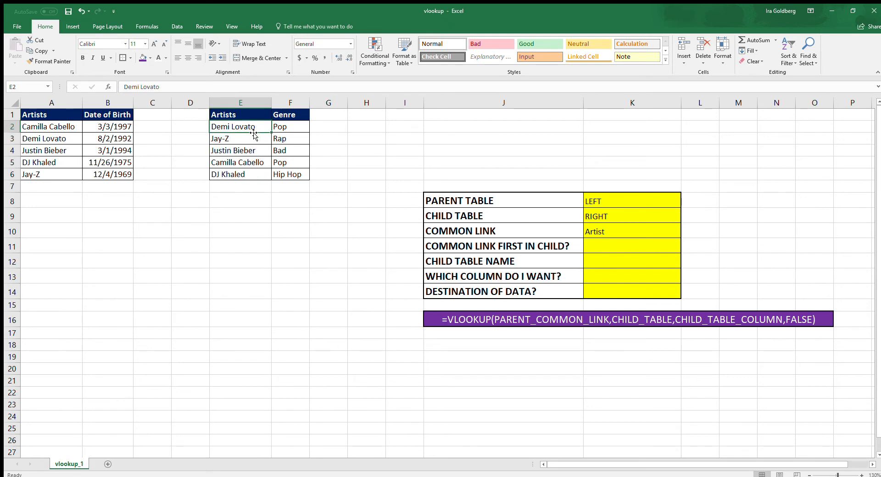
Enter Yes in K11 to record that the common link comes first in the child table.
{"action": "left_click", "coordinate": [595, 247]}
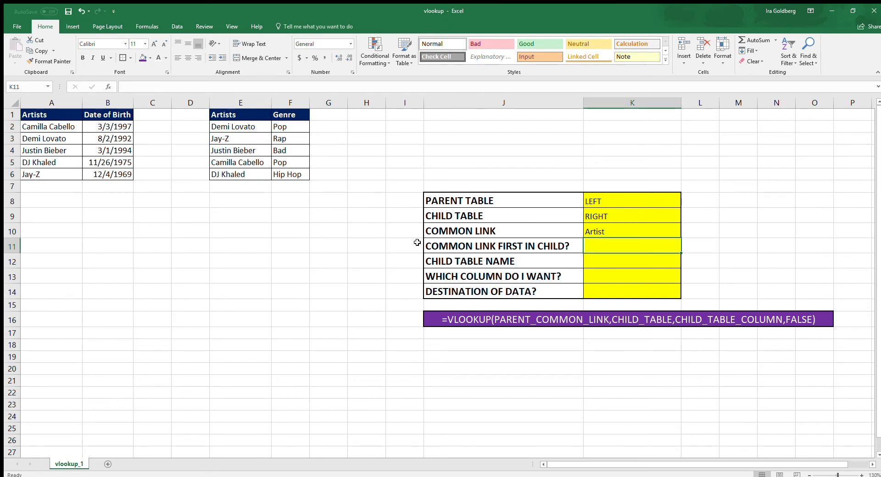
{"action": "type", "text": "Yes"}
{"action": "key", "text": "Return"}
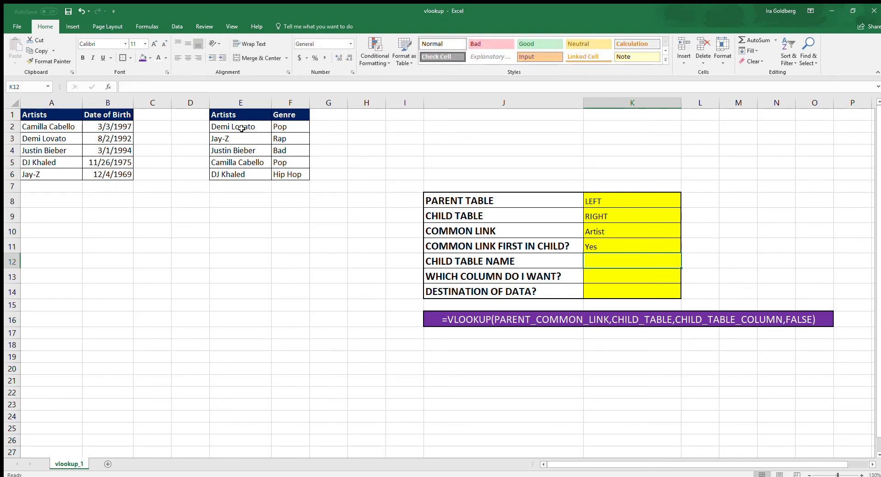
Check the range name of the child table data in E2:F6 and enter Genre as the child table name in K12.
{"action": "left_click_drag", "start_coordinate": [235, 126], "coordinate": [299, 175]}
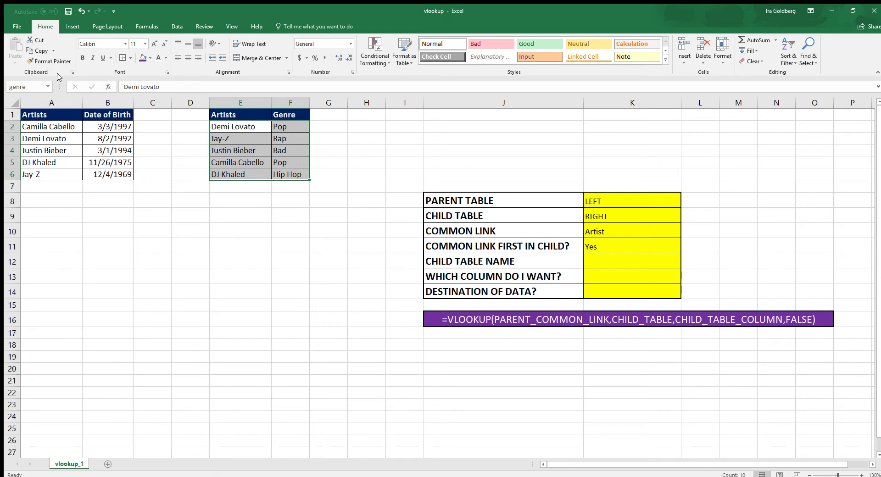
{"action": "left_click", "coordinate": [227, 173]}
{"action": "left_click_drag", "start_coordinate": [225, 127], "coordinate": [296, 174]}
{"action": "left_click", "coordinate": [610, 259]}
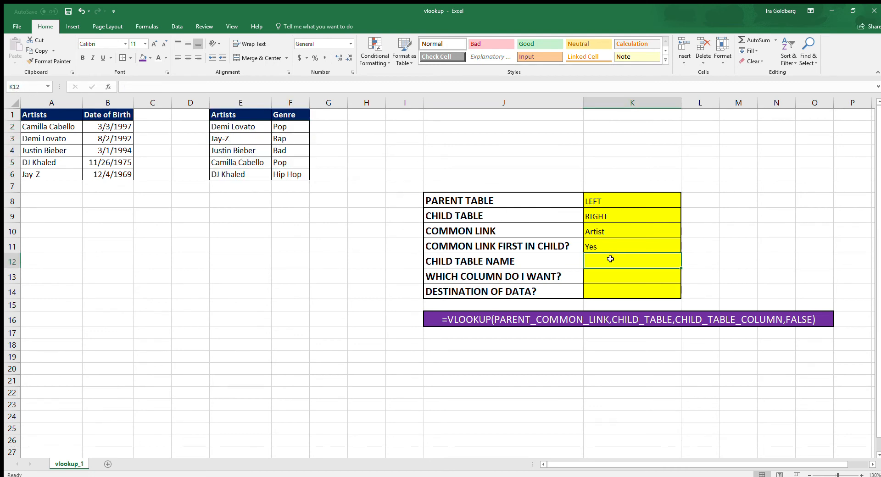
{"action": "type", "text": "Genre"}
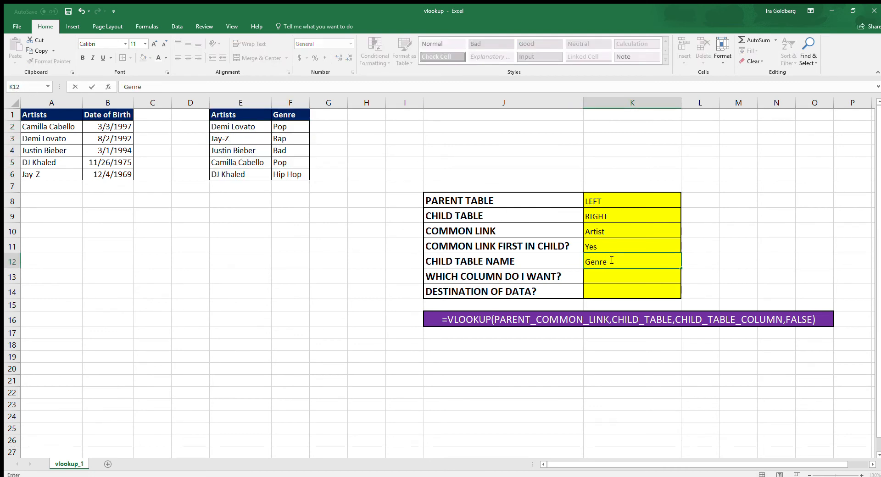
{"action": "key", "text": "Return"}
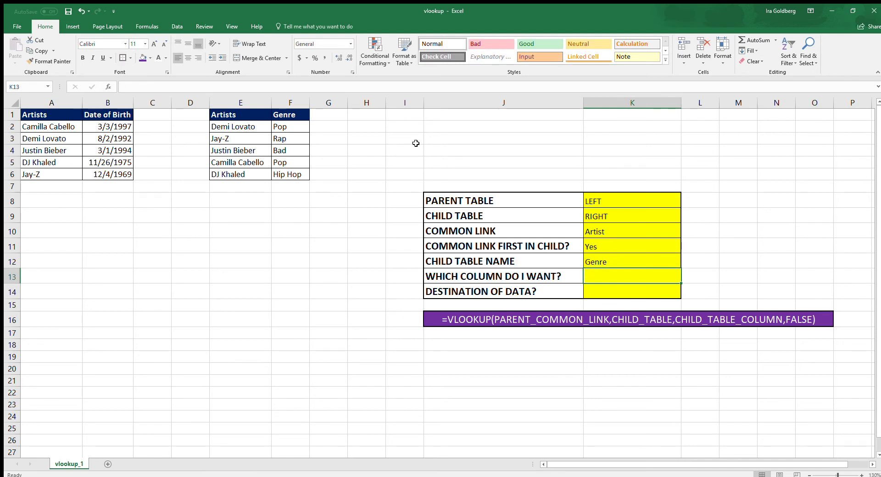
Review the column order within the named range genre and enter 2 as the wanted column in K13.
{"action": "left_click", "coordinate": [294, 103]}
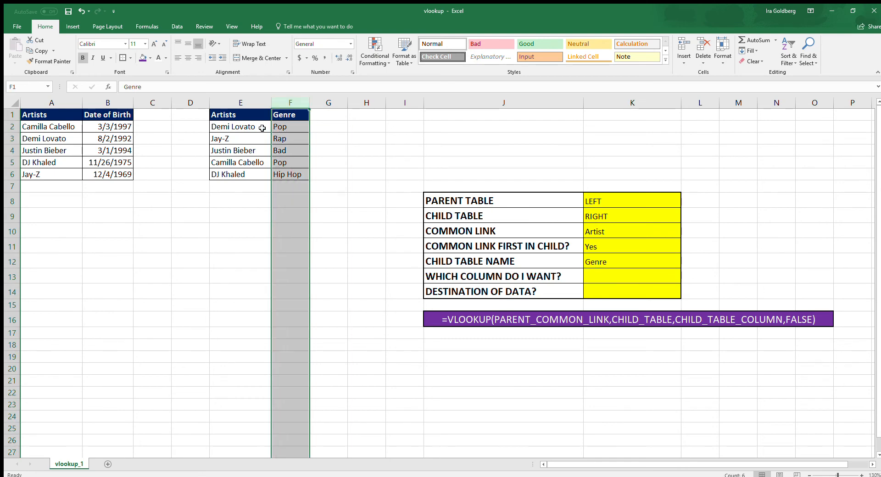
{"action": "left_click_drag", "start_coordinate": [252, 128], "coordinate": [265, 174]}
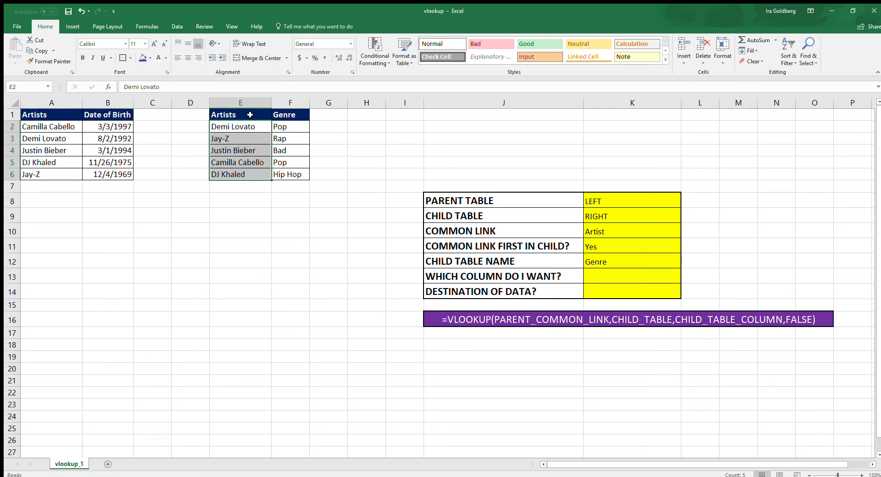
{"action": "left_click_drag", "start_coordinate": [250, 115], "coordinate": [252, 172]}
{"action": "left_click_drag", "start_coordinate": [289, 115], "coordinate": [288, 173]}
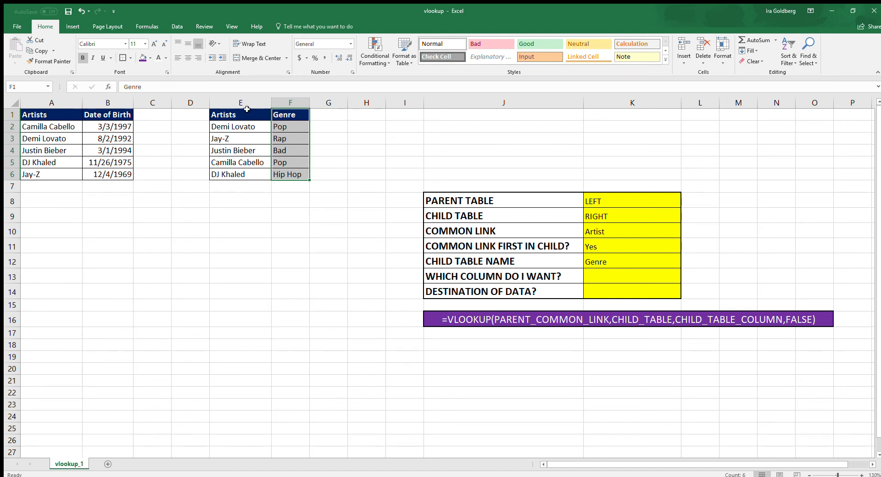
{"action": "left_click_drag", "start_coordinate": [246, 110], "coordinate": [249, 171]}
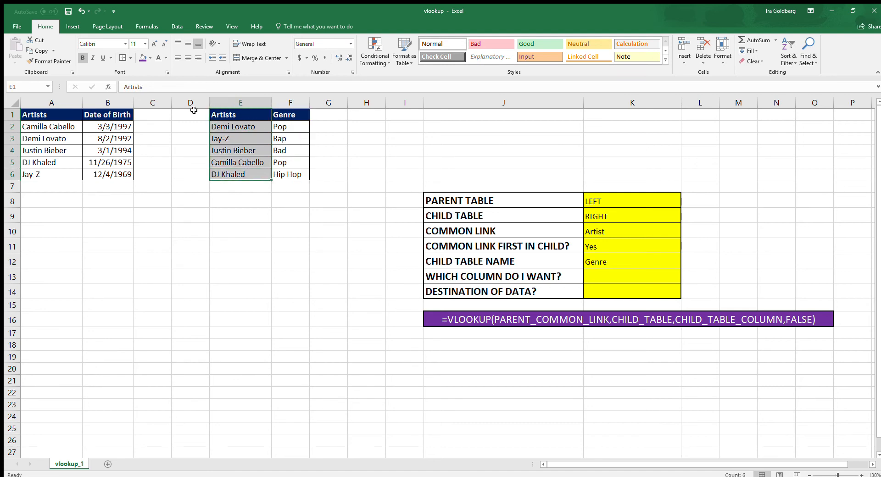
{"action": "left_click", "coordinate": [48, 88]}
{"action": "left_click", "coordinate": [31, 96]}
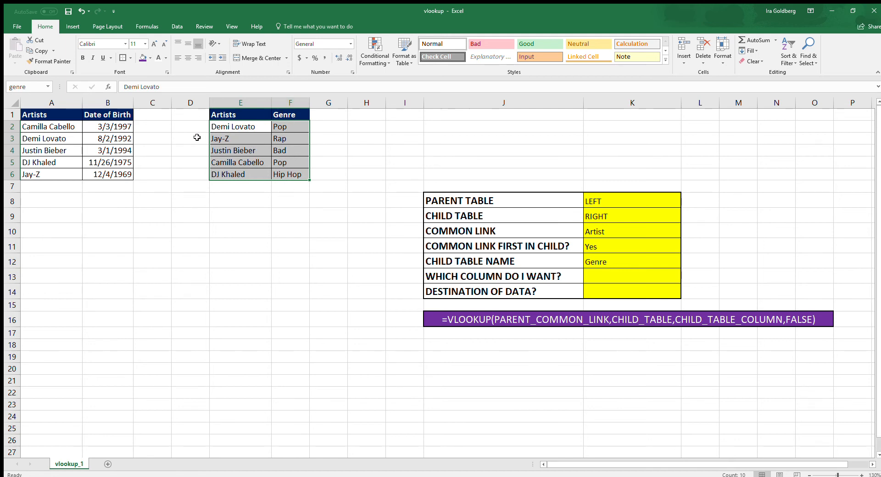
{"action": "left_click", "coordinate": [632, 277]}
{"action": "type", "text": "2"}
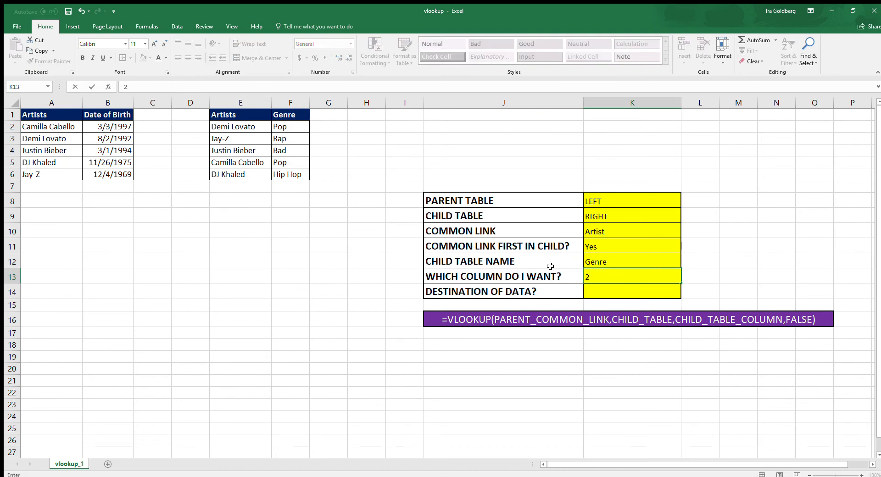
{"action": "key", "text": "Tab"}
Enter Column C as the destination of the data in K14, matching the empty cells C2:C6 beside the parent table.
{"action": "left_click", "coordinate": [601, 291]}
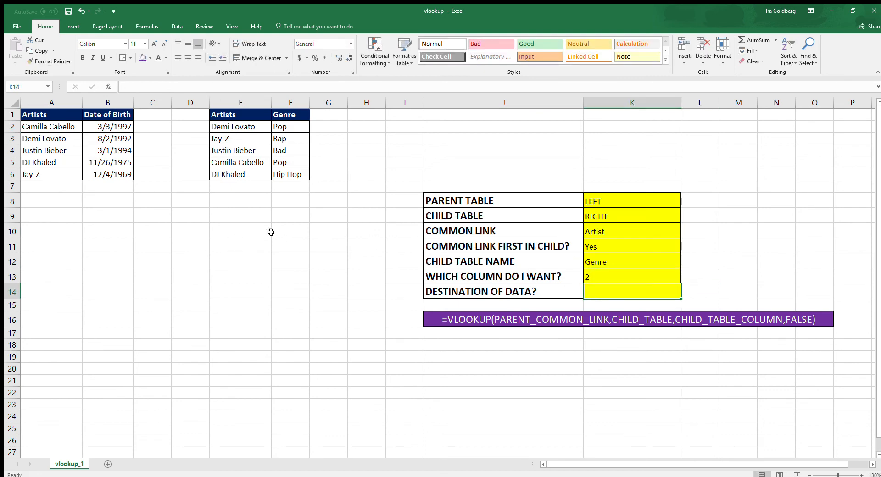
{"action": "left_click_drag", "start_coordinate": [298, 126], "coordinate": [296, 170]}
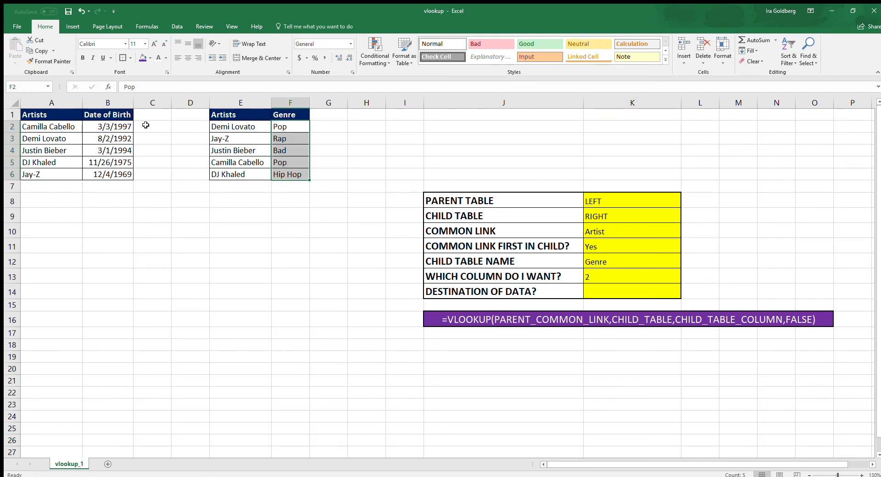
{"action": "left_click_drag", "start_coordinate": [145, 124], "coordinate": [154, 173]}
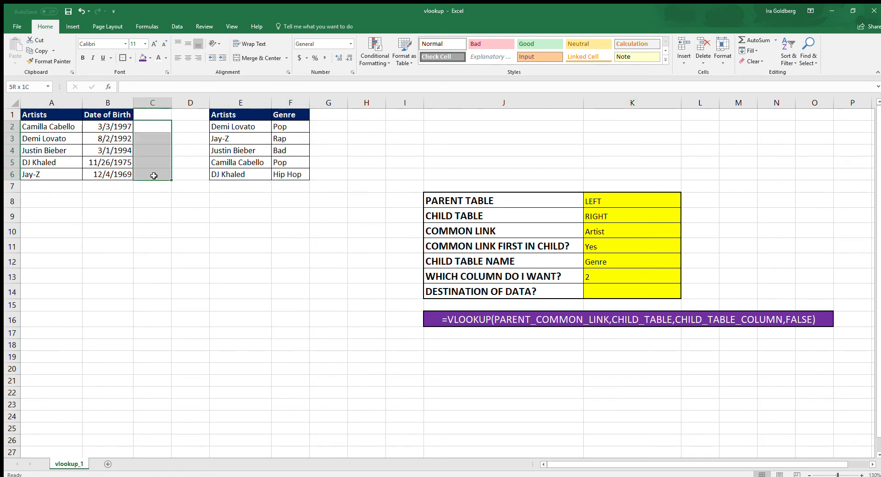
{"action": "left_click", "coordinate": [635, 284]}
{"action": "type", "text": "Column C"}
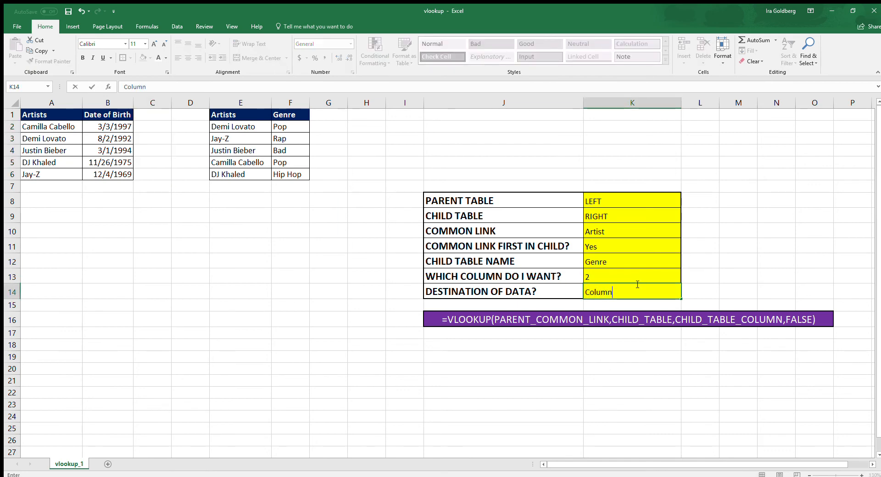
{"action": "key", "text": "Return"}
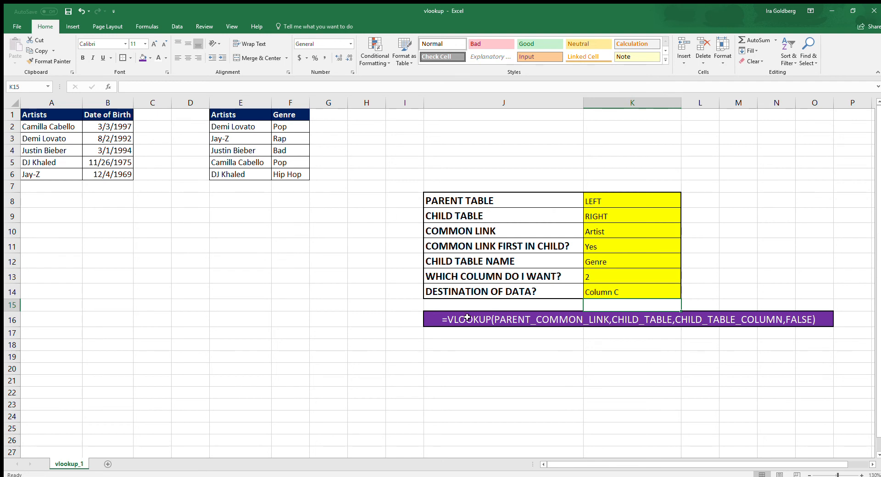
Enter =VLOOKUP(A2,genre,2,FALSE) in C2, following the formula template in J16.
{"action": "left_click", "coordinate": [442, 318]}
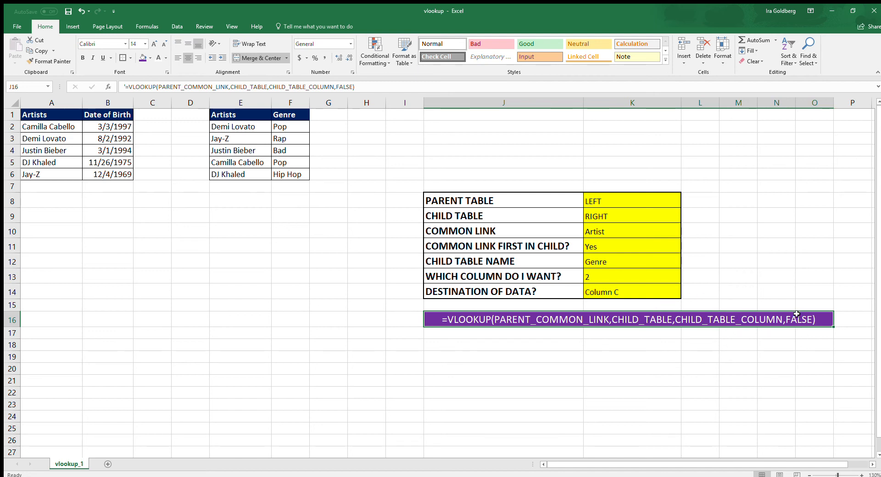
{"action": "left_click", "coordinate": [154, 126]}
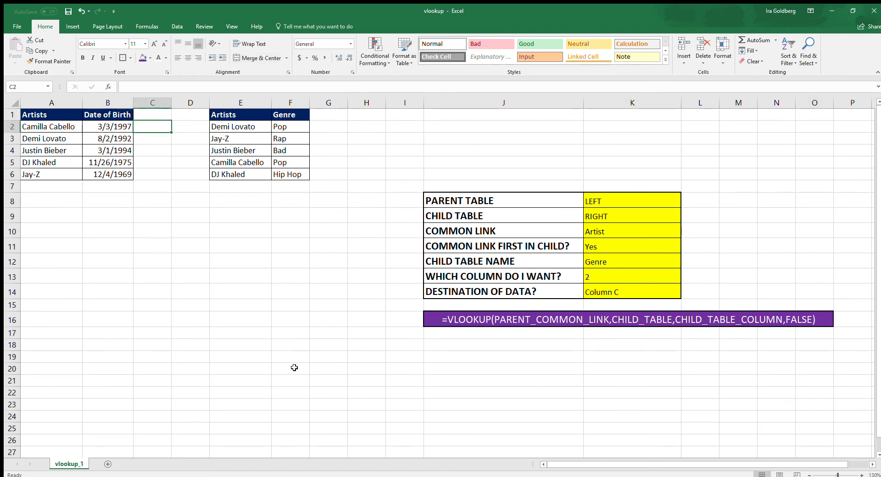
{"action": "type", "text": "=VLOOKUP"}
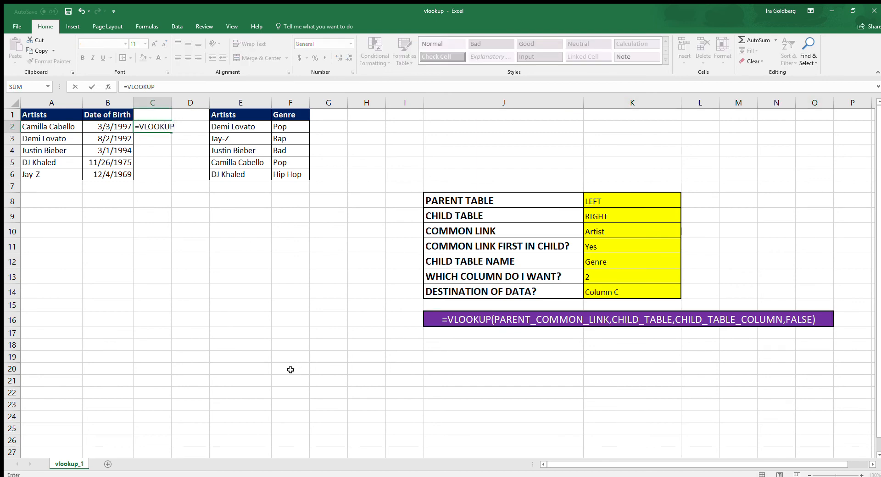
{"action": "type", "text": "(A2"}
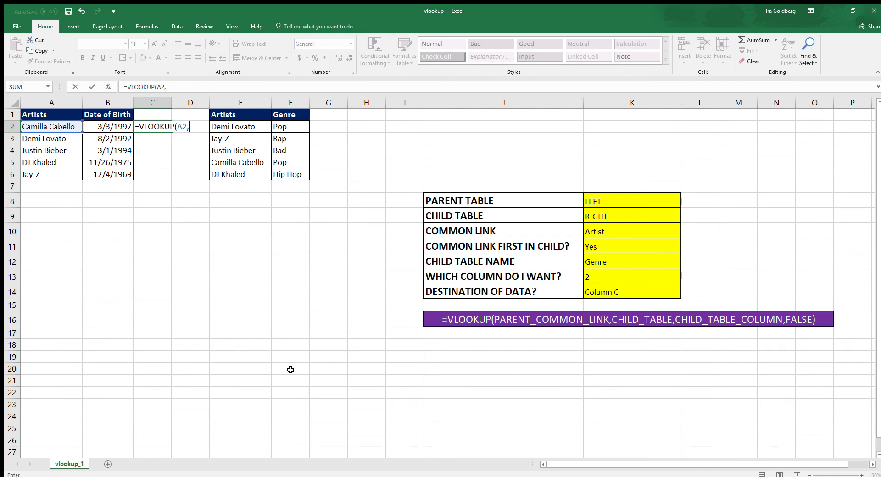
{"action": "type", "text": ",genre,2,"}
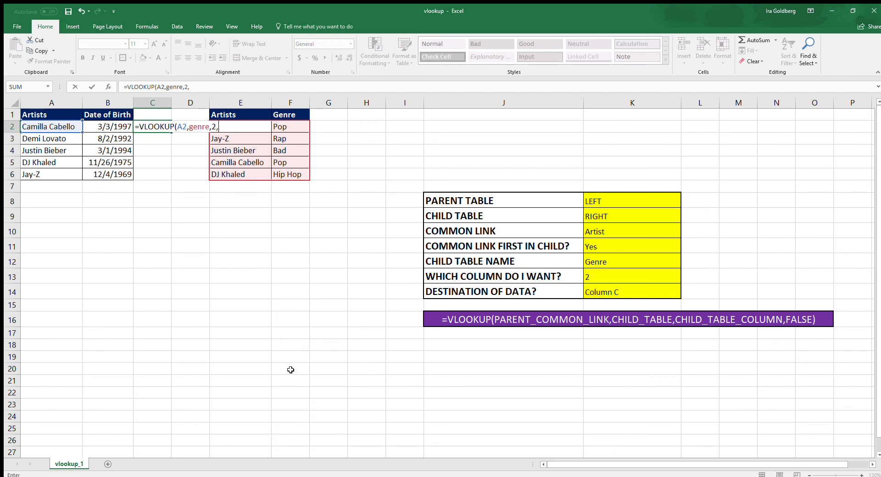
{"action": "type", "text": "FALSE)"}
{"action": "key", "text": "Return"}
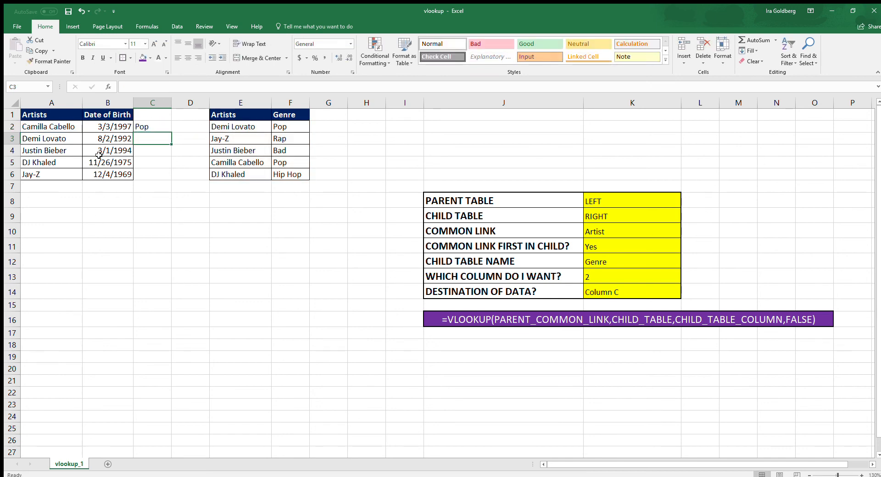
Fill the VLOOKUP formula from C2 down through C6 so every artist in the parent table gets a genre.
{"action": "left_click", "coordinate": [145, 122]}
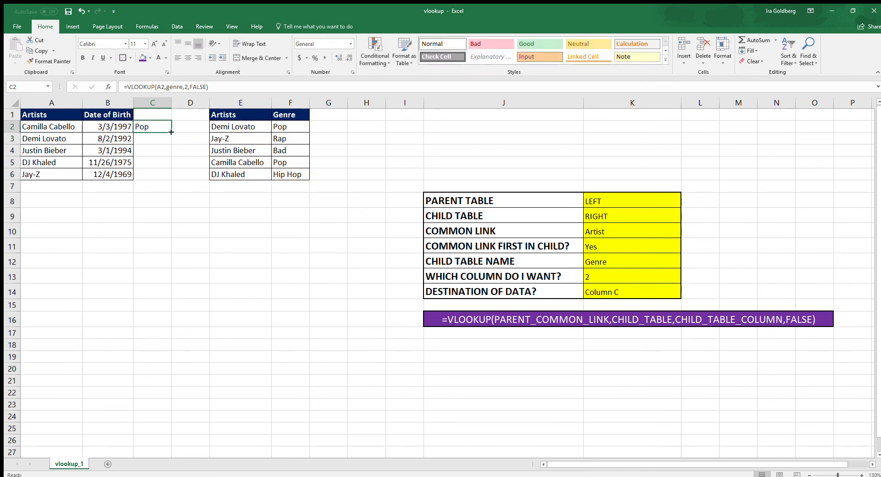
{"action": "left_click_drag", "start_coordinate": [171, 133], "coordinate": [169, 181]}
{"action": "left_click", "coordinate": [152, 123]}
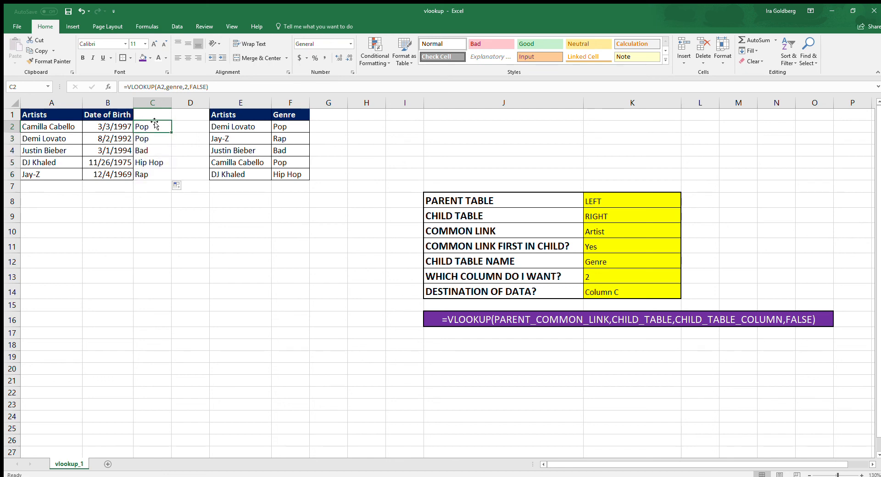
Check each artist's row across columns A to C to compare the artist with the genre returned by the lookup.
{"action": "left_click", "coordinate": [43, 130]}
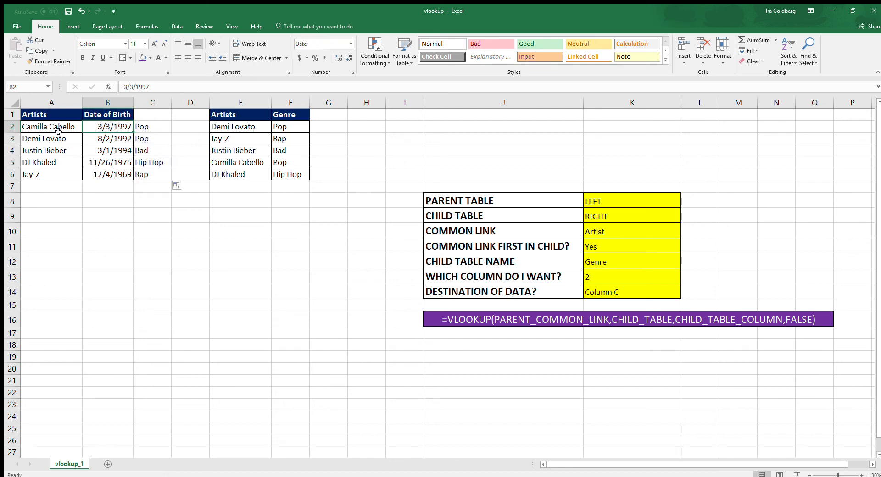
{"action": "left_click_drag", "start_coordinate": [39, 137], "coordinate": [153, 138]}
{"action": "left_click_drag", "start_coordinate": [39, 151], "coordinate": [157, 146]}
{"action": "left_click_drag", "start_coordinate": [46, 161], "coordinate": [153, 163]}
{"action": "left_click_drag", "start_coordinate": [48, 173], "coordinate": [151, 174]}
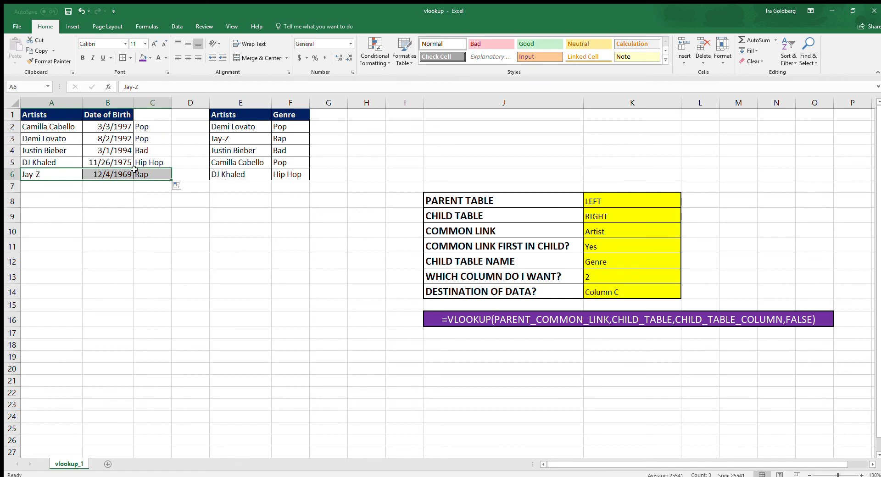
Change the column number in C2's VLOOKUP to 1, giving =VLOOKUP(A2,genre,1,FALSE), and fill it down through C6.
{"action": "left_click", "coordinate": [165, 124]}
{"action": "left_click", "coordinate": [207, 87]}
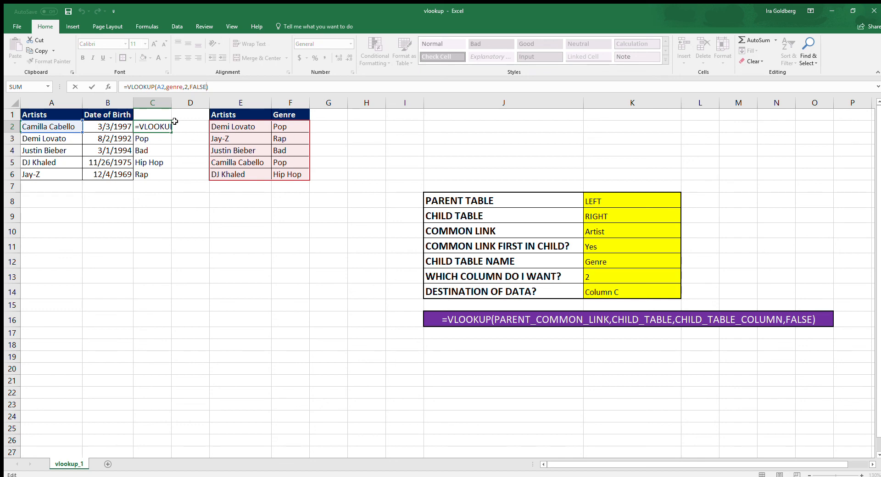
{"action": "key", "text": "Escape"}
{"action": "left_click", "coordinate": [186, 86]}
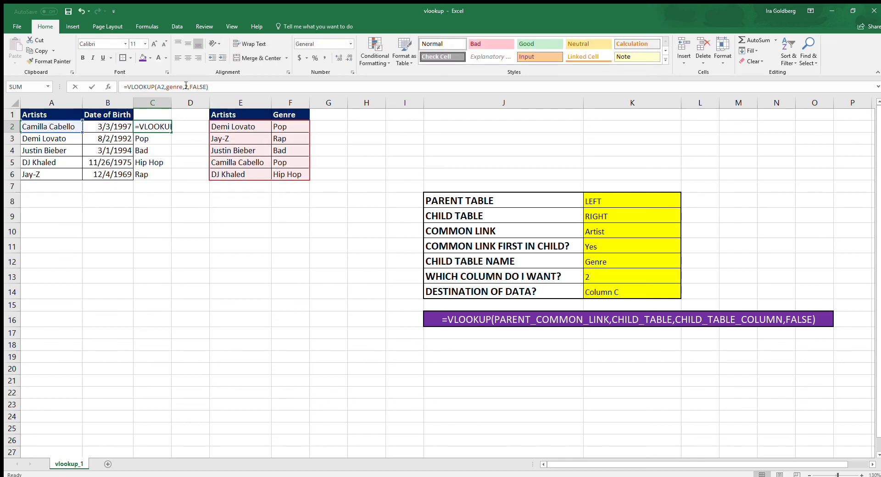
{"action": "type", "text": "1"}
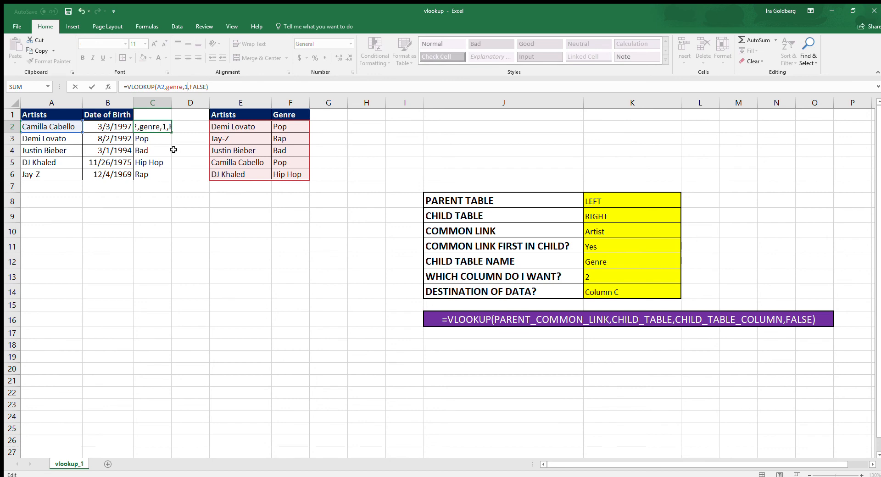
{"action": "left_click", "coordinate": [174, 151]}
{"action": "left_click_drag", "start_coordinate": [166, 129], "coordinate": [165, 173]}
{"action": "key", "text": "ctrl+d"}
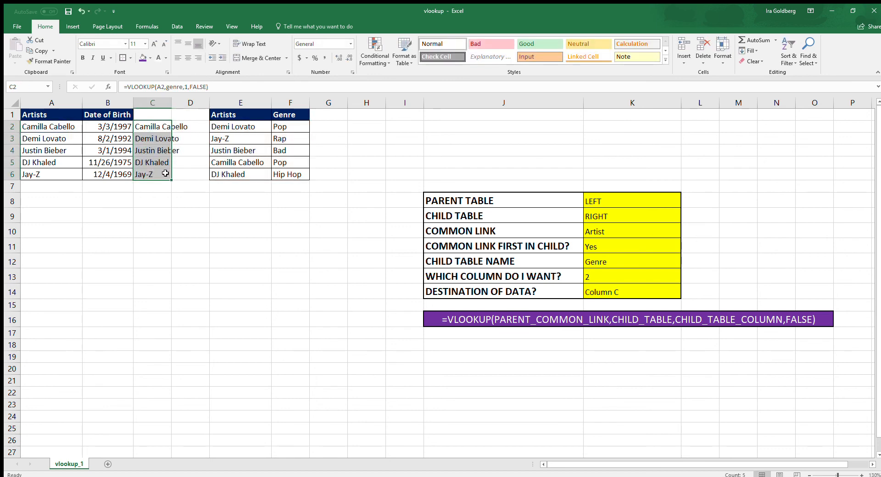